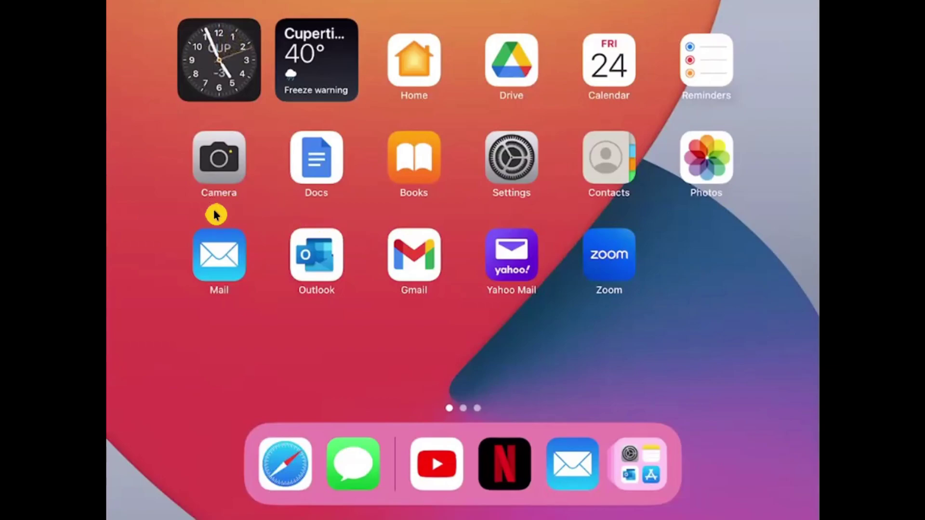
# - Launch Mail and show the Mailboxes sidebar next to the Gmail Sent list
pyautogui.click(217, 234)
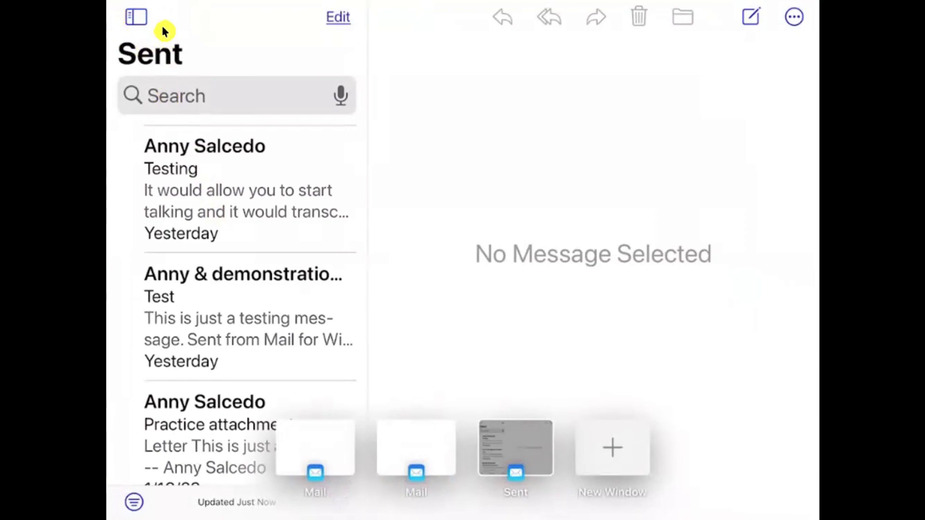
pyautogui.click(131, 33)
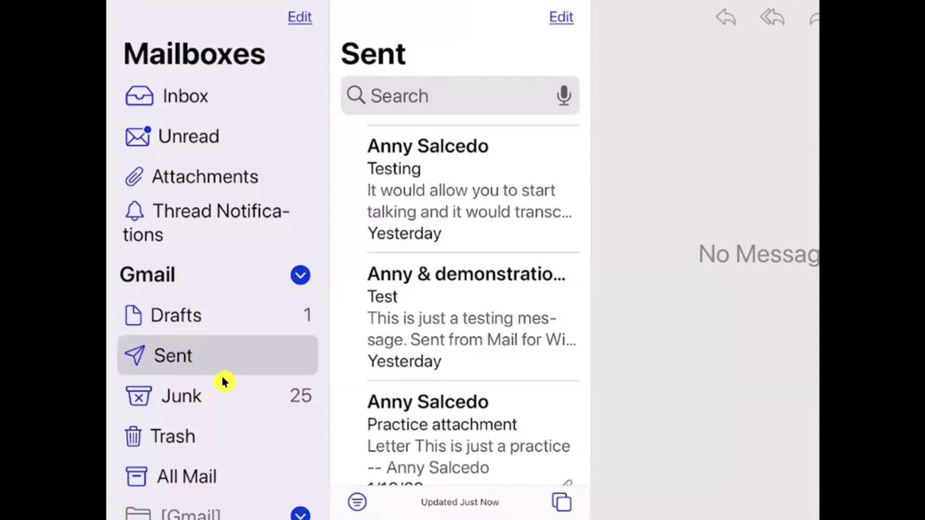
# - Open 'iPad Training Videos Feb 15th and Feb 17th' from the Inbox and mark it unread
pyautogui.press('super+1')
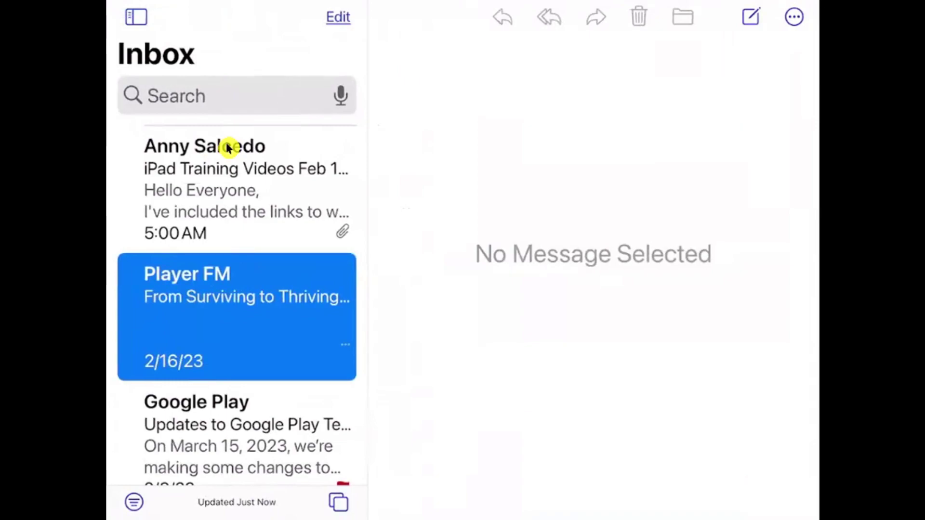
pyautogui.click(228, 147)
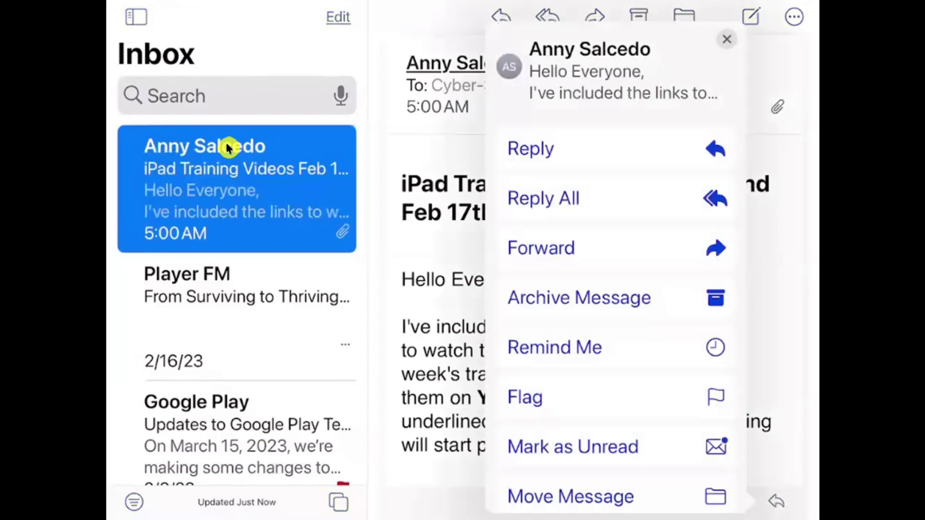
pyautogui.press('super+shift+u')
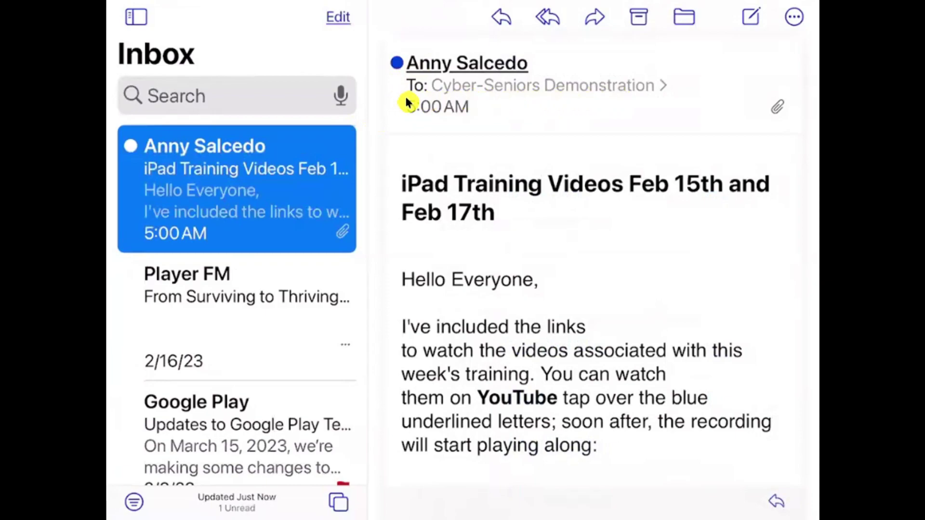
# - Expand the message header to show the From, To and date details
pyautogui.click(469, 94)
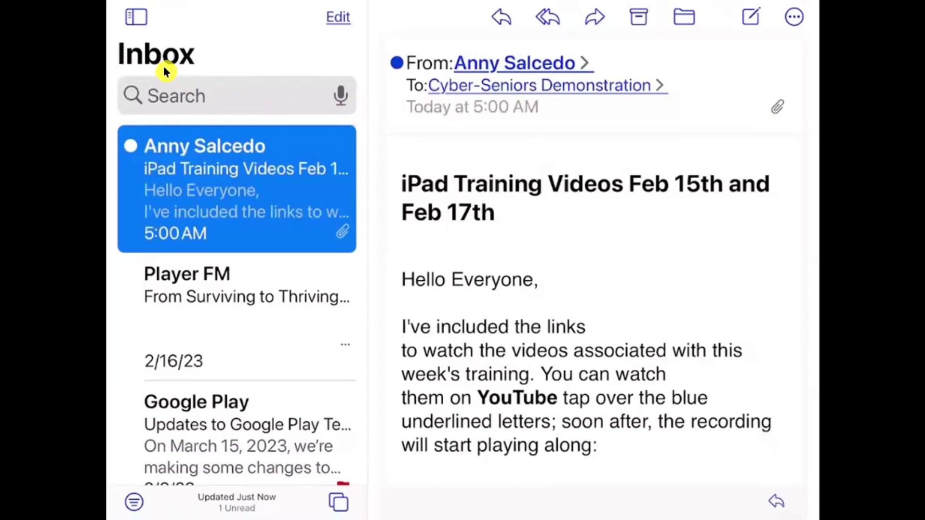
# - Switch to the Gmail Drafts mailbox showing the 'Testing Draft' message
pyautogui.click(144, 25)
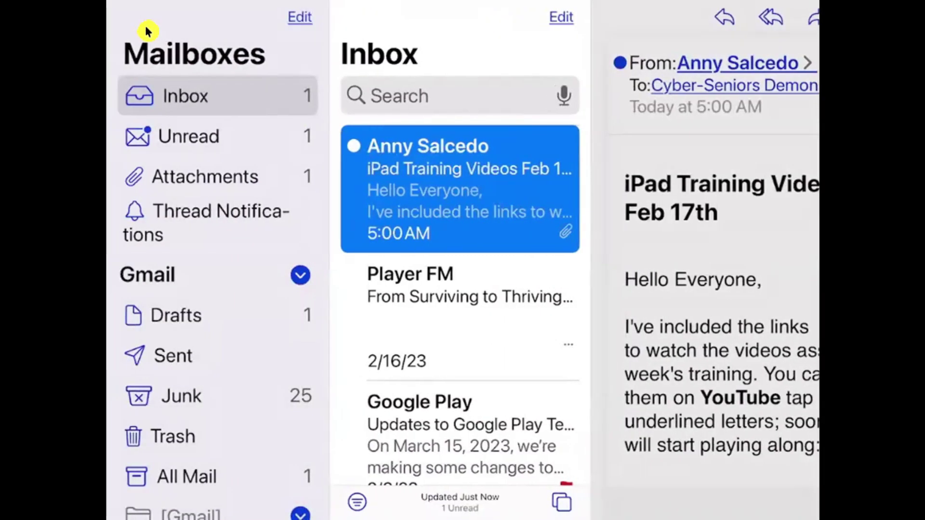
pyautogui.click(186, 313)
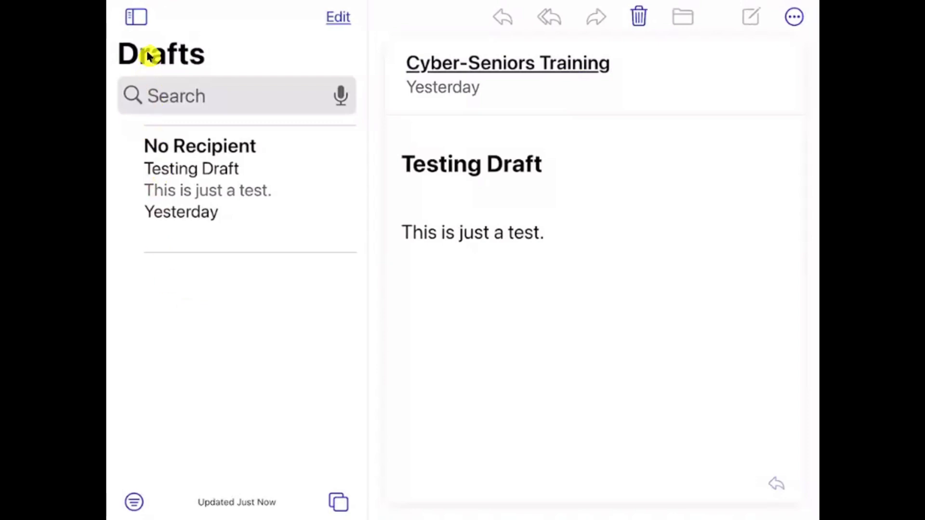
pyautogui.press('super+ctrl+s')
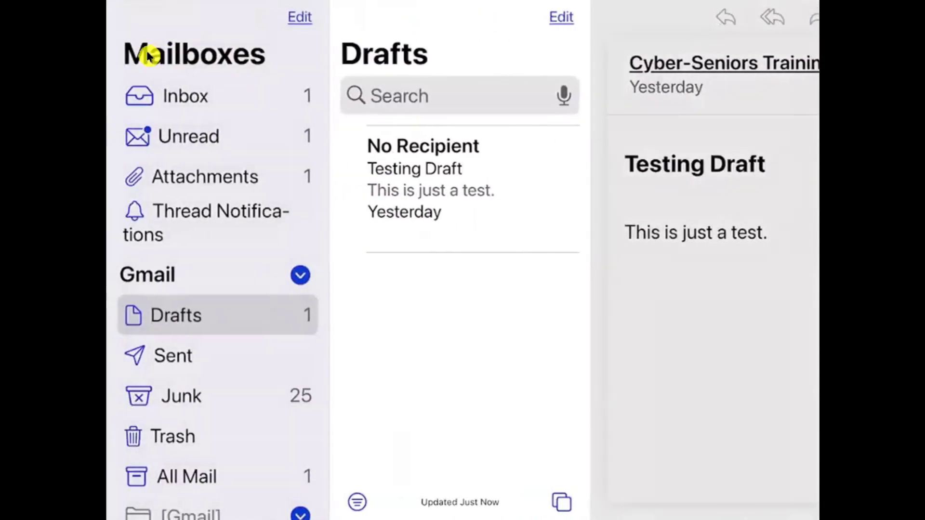
# - Return to the Inbox and start a blank New Message from the Gmail account
pyautogui.click(166, 98)
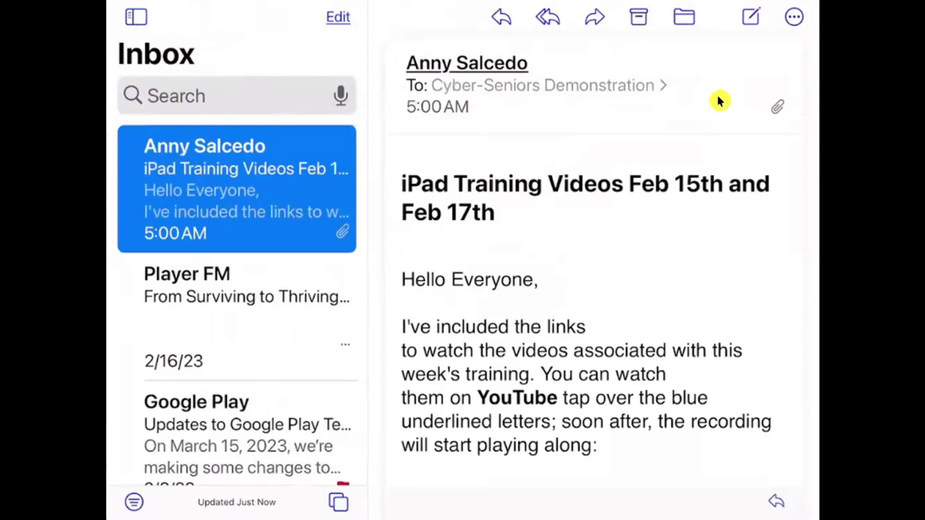
pyautogui.click(745, 24)
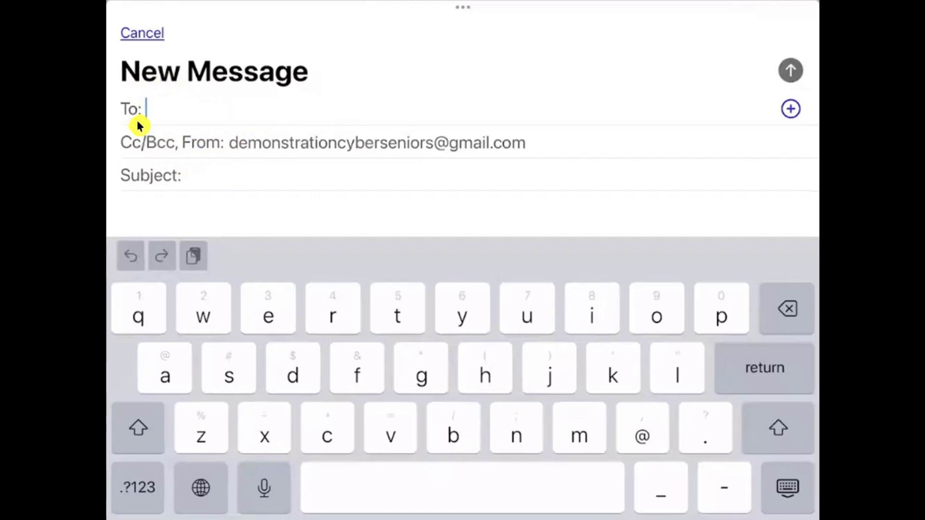
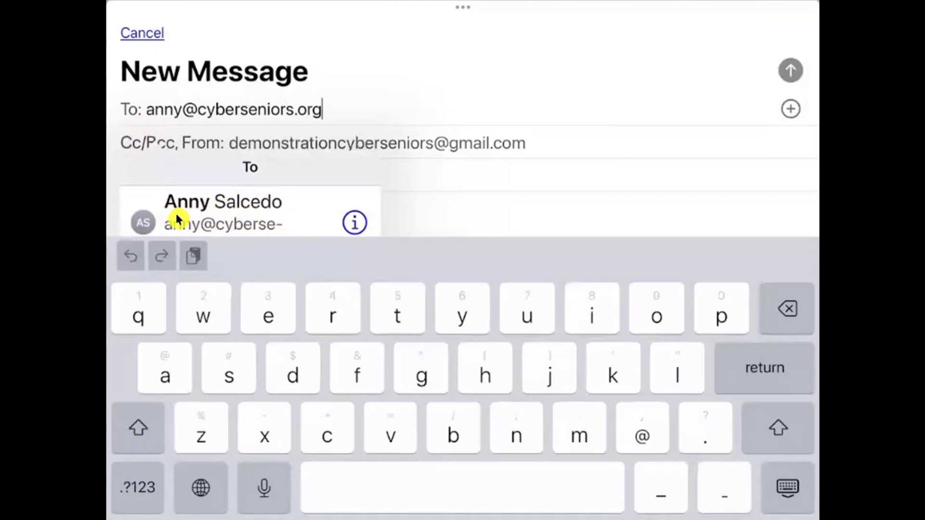
# - Enter the recipient's e-mail address in the To field and pick the suggested contact
pyautogui.click(258, 213)
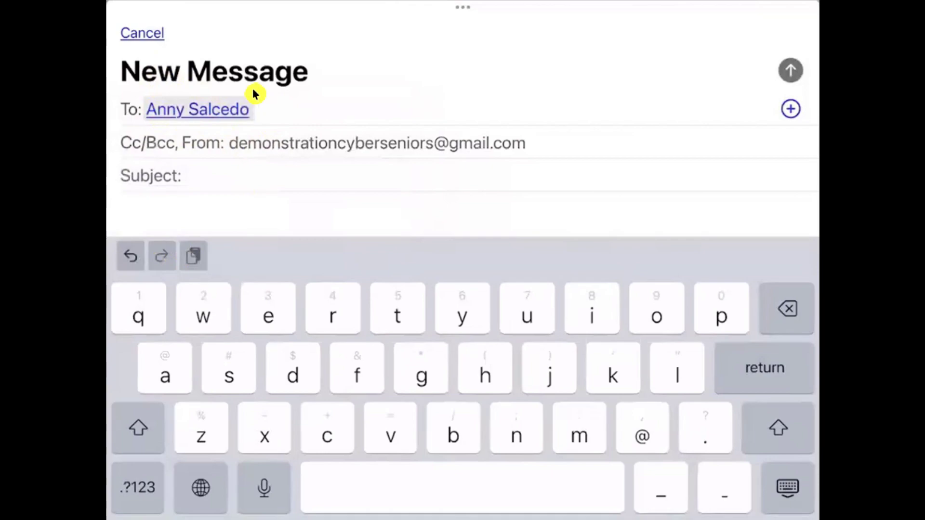
pyautogui.press('Return')
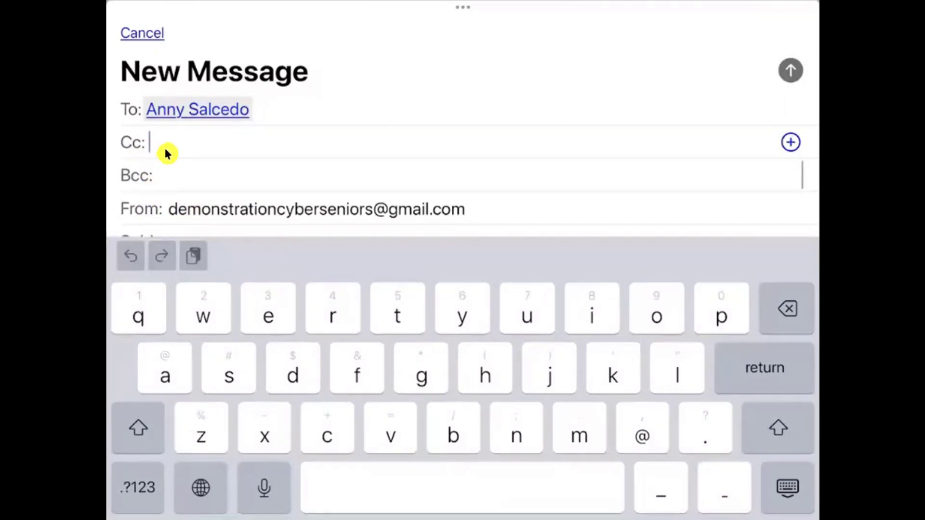
# - Scroll the compose form and place the cursor in the Subject field
pyautogui.scroll(-3, 165, 149)
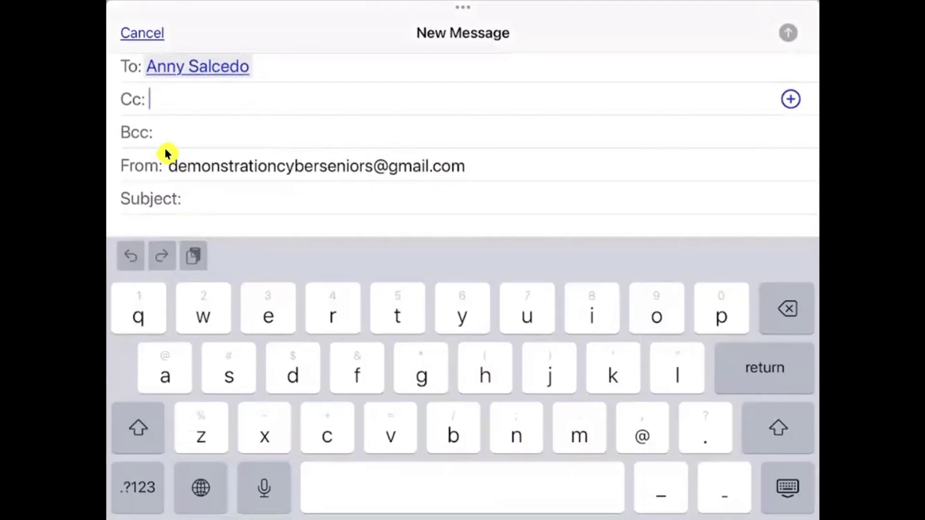
pyautogui.click(188, 193)
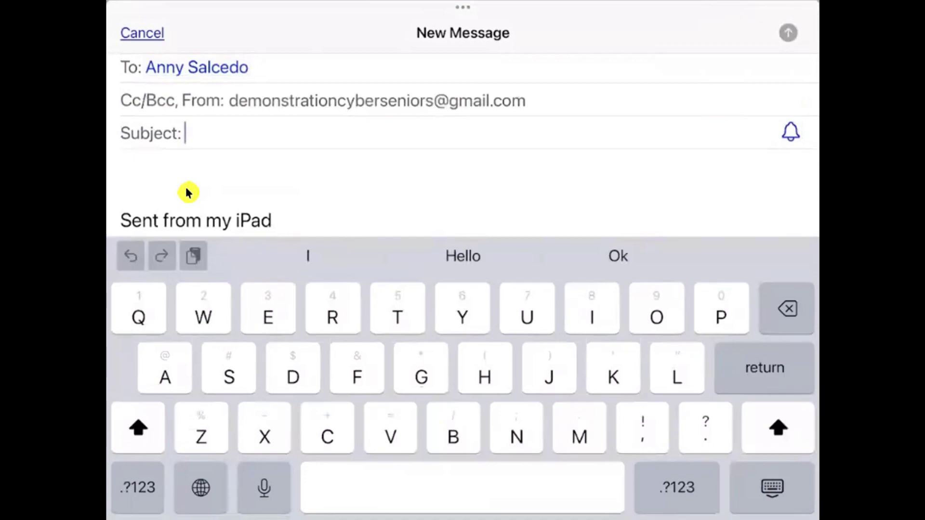
# - Enter 'Testing' as the subject, then move to the body line above the signature
pyautogui.write('T')
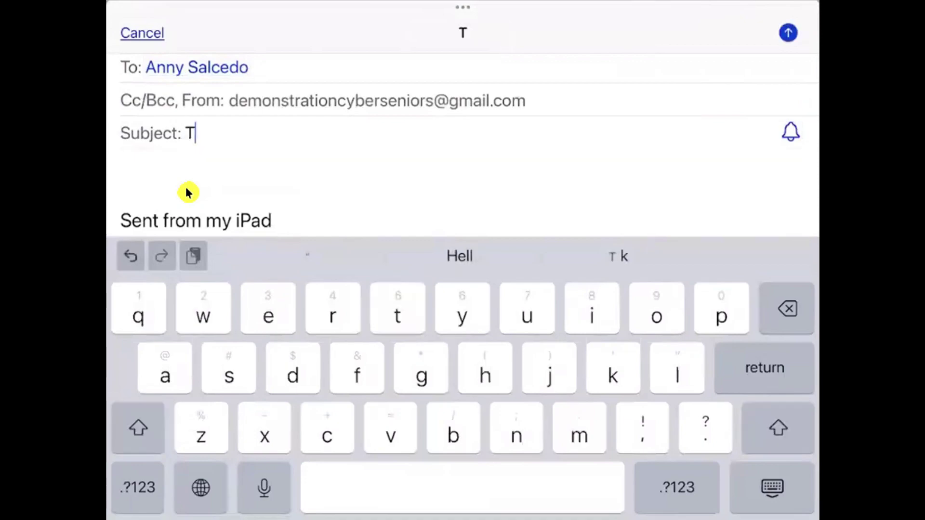
pyautogui.write('esting')
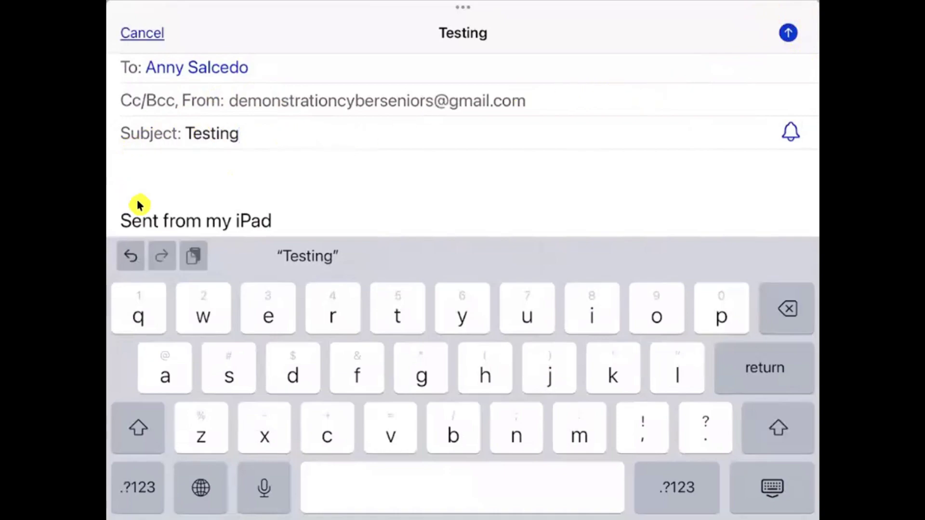
pyautogui.click(164, 174)
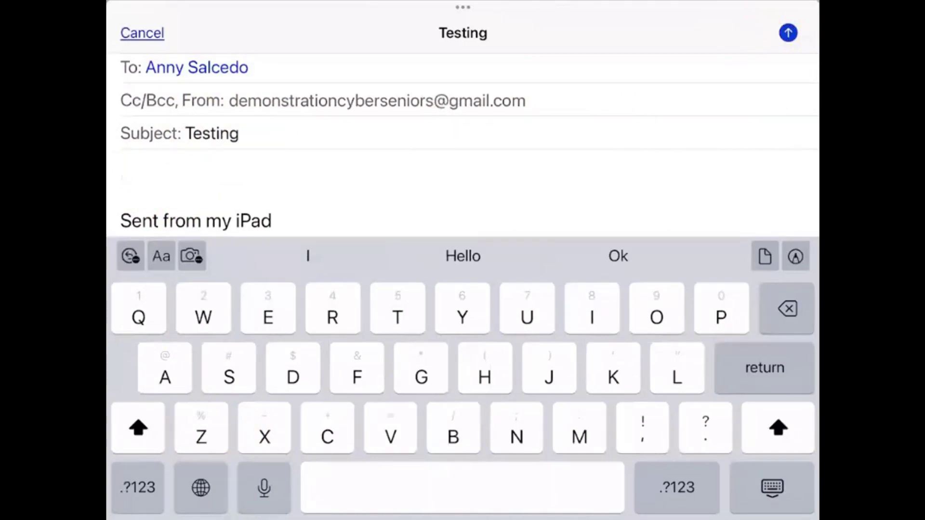
# - Dictate the body text with the keyboard microphone and send the 'Testing' email
pyautogui.click(263, 488)
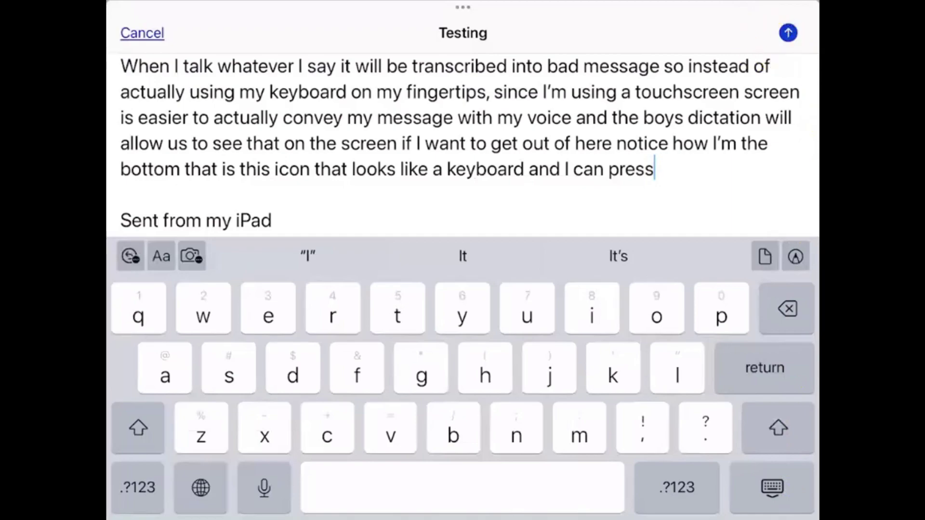
pyautogui.click(805, 23)
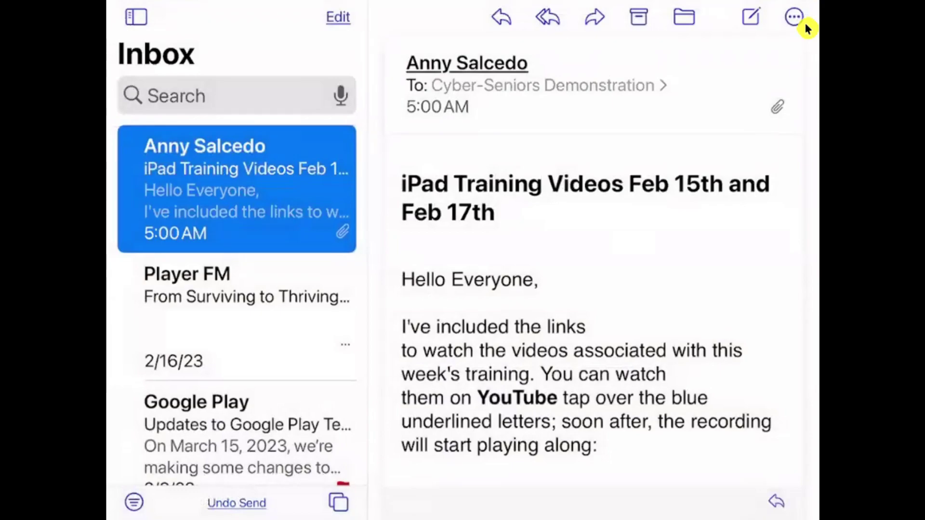
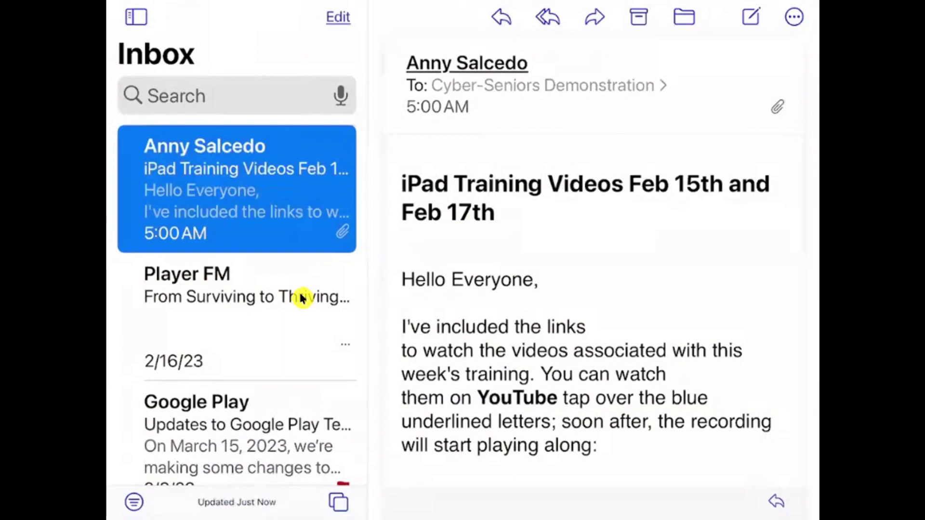
# - Open the Player FM email 'From Surviving to Thriving + more trending podcasts' from the Inbox
pyautogui.click(250, 313)
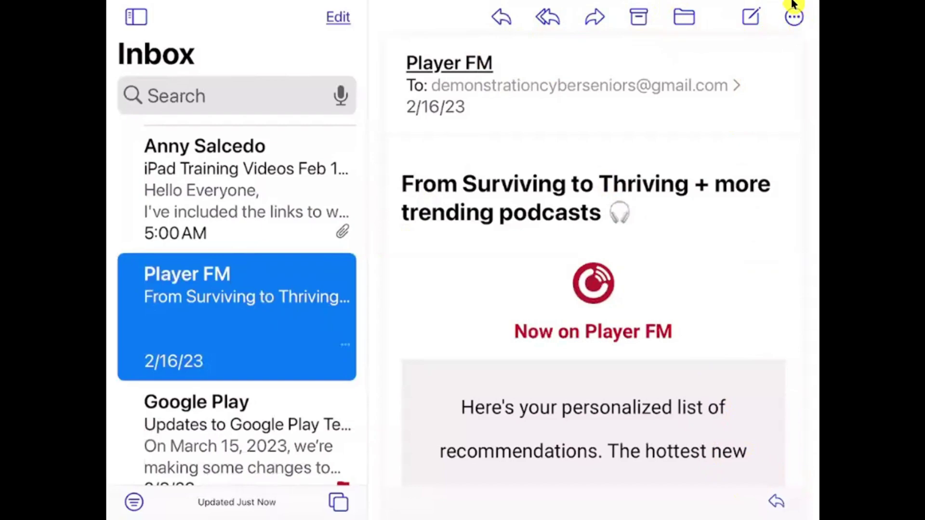
# - Block the Player FM sender from the message's action menu
pyautogui.rightClick(791, 5)
pyautogui.click(779, 255)
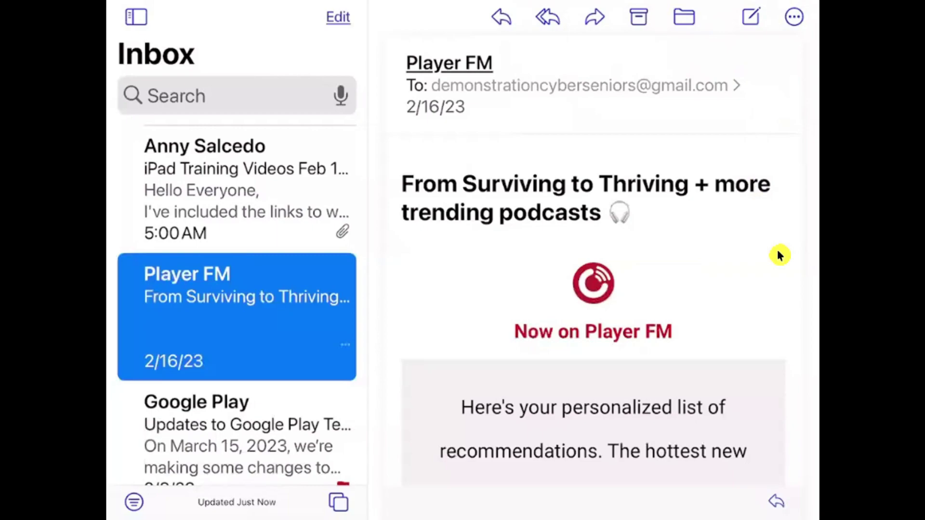
pyautogui.click(304, 338)
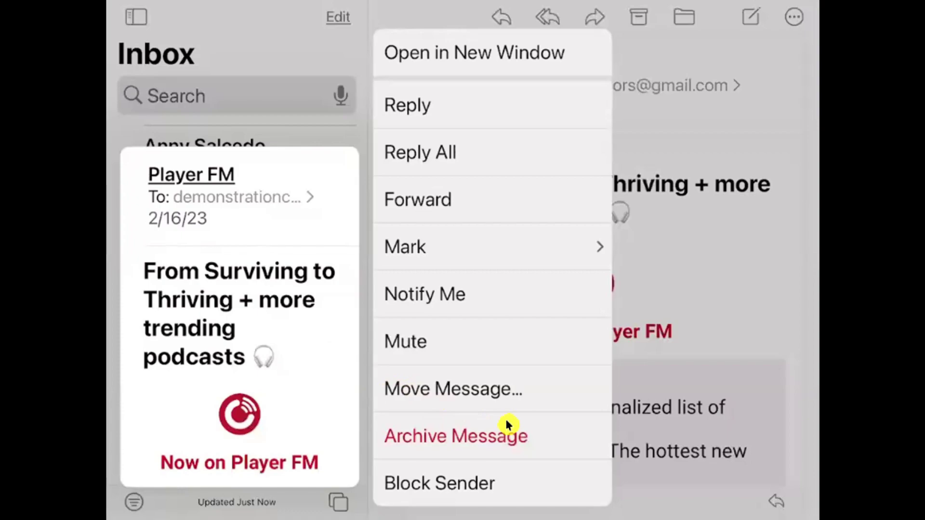
pyautogui.click(480, 486)
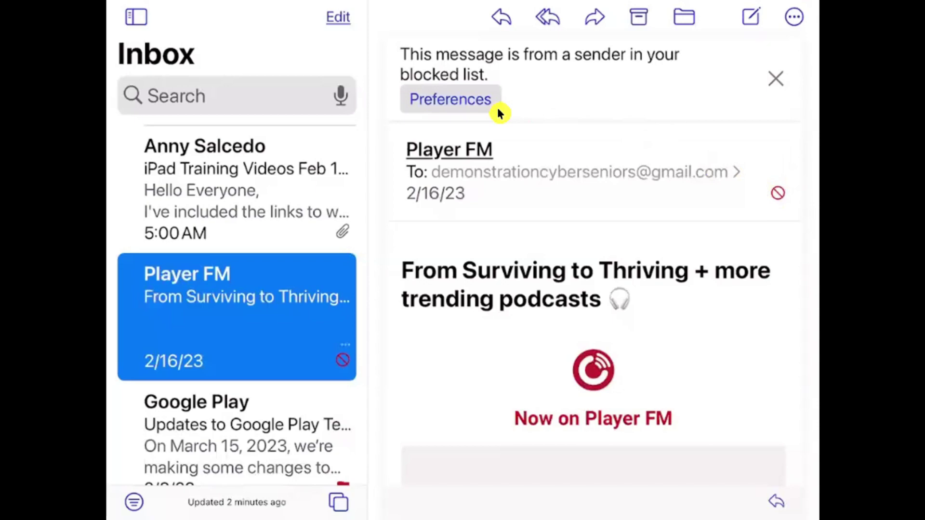
# - Check Player FM in the blocked senders preferences, then return to Mail from the Home Screen
pyautogui.click(470, 103)
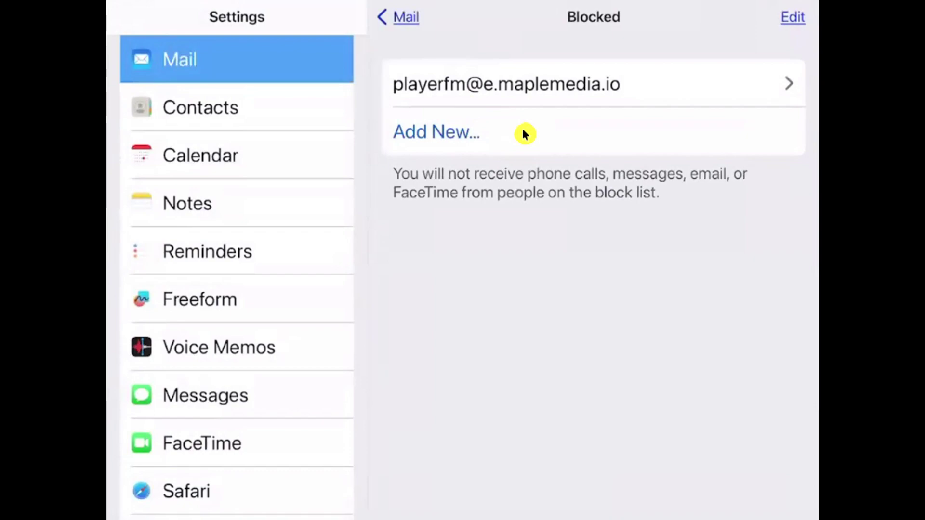
pyautogui.press('super+h')
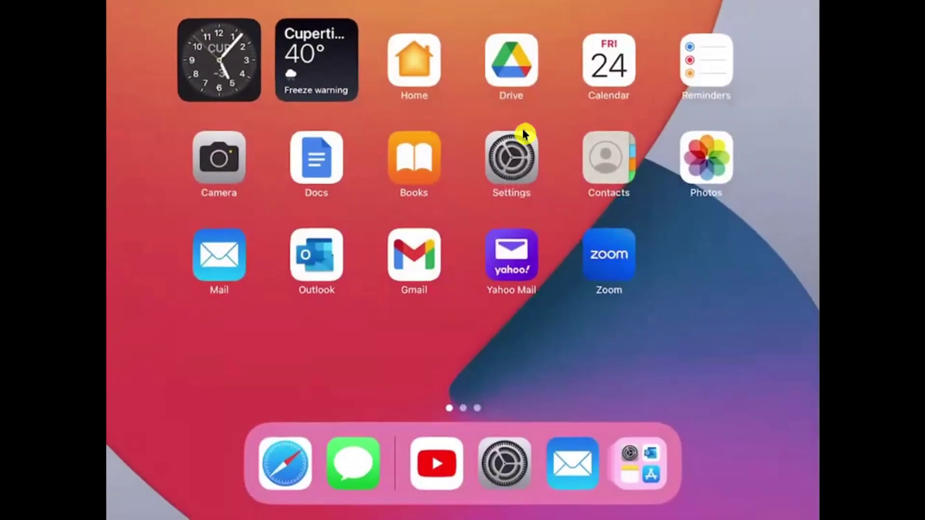
pyautogui.click(261, 310)
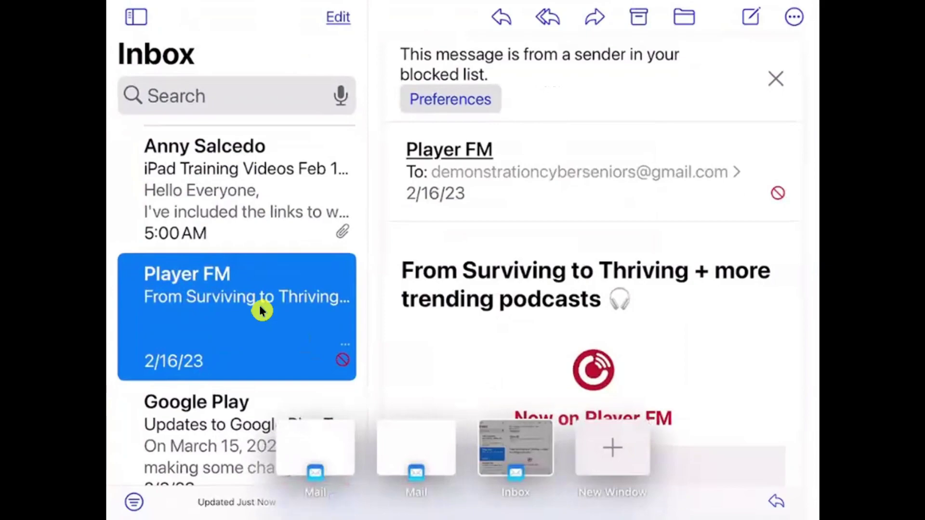
# - Scroll the Inbox and open the Google Play email 'Updates to Google Play Terms of Service'
pyautogui.scroll(-5, 260, 309)
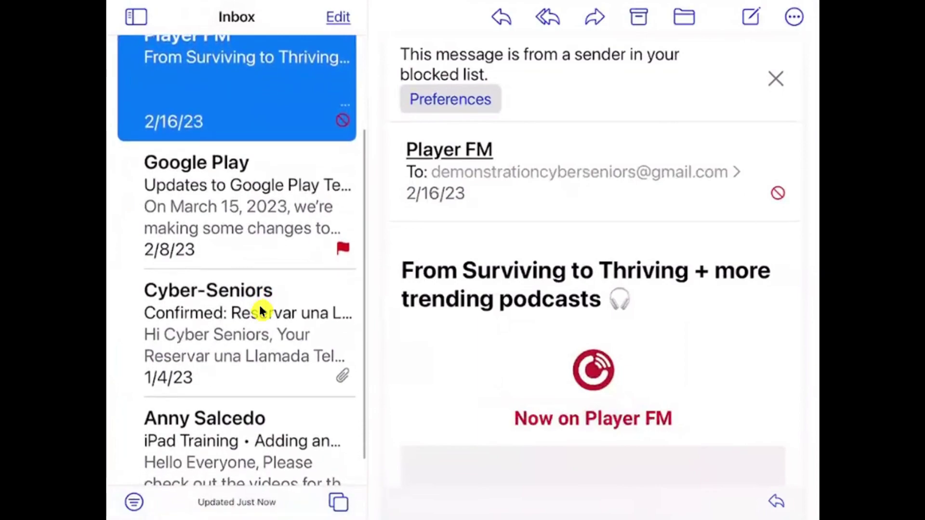
pyautogui.click(259, 227)
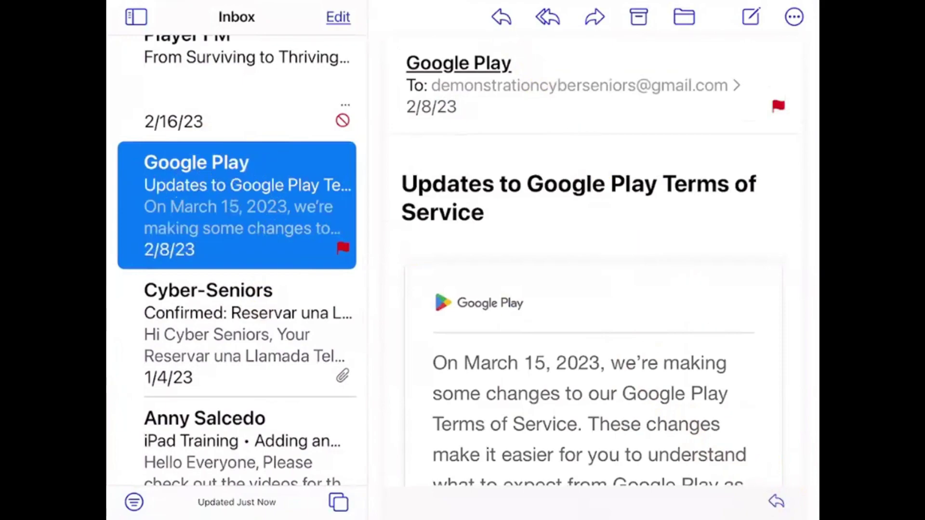
pyautogui.click(501, 17)
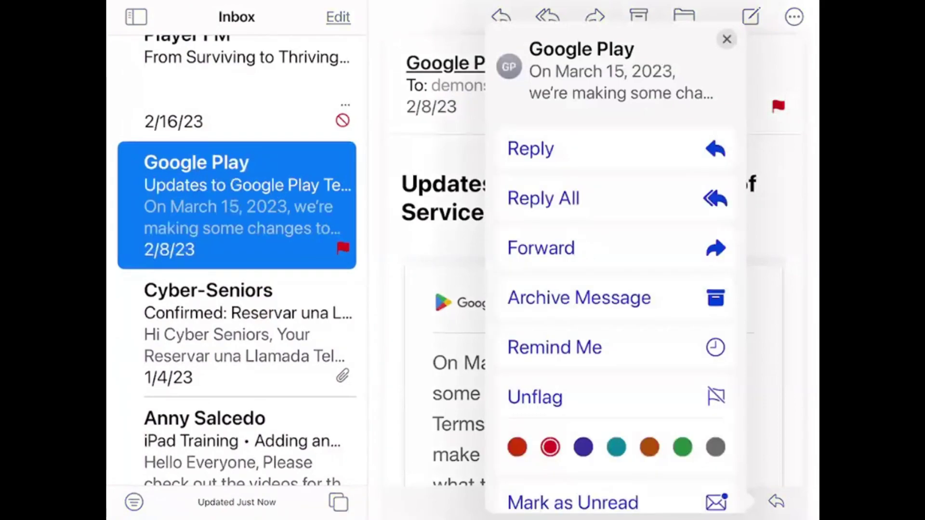
# - Move the Google Play Terms of Service email to Junk
pyautogui.scroll(-10, 554, 236)
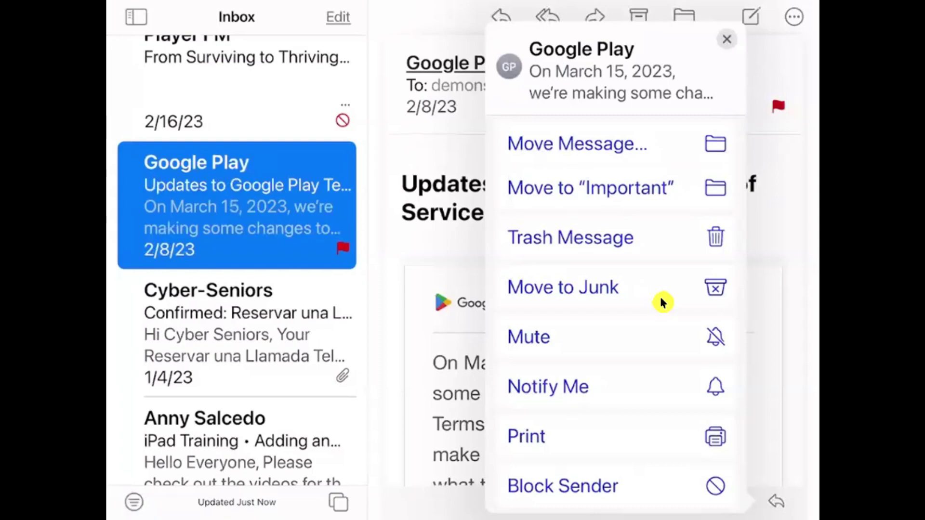
pyautogui.click(662, 299)
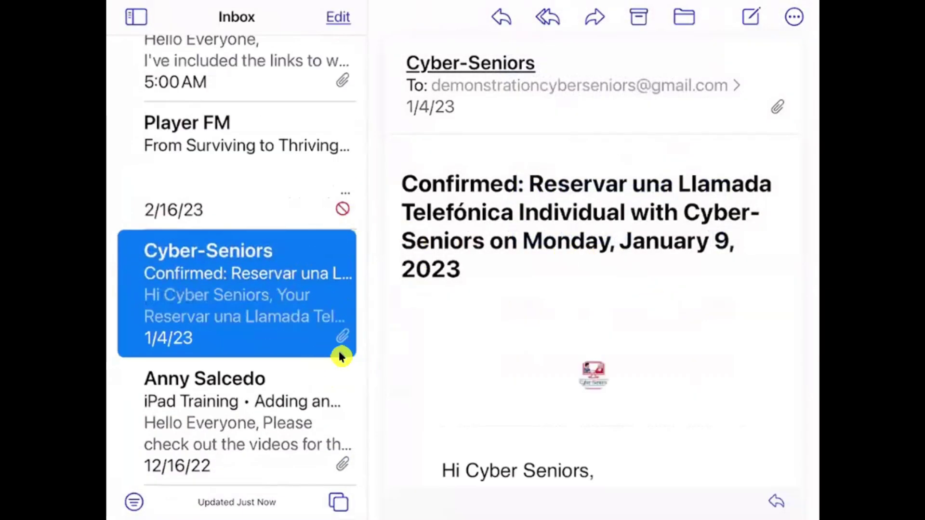
# - Show the Mailboxes list and open the Gmail Junk mailbox
pyautogui.scroll(5, 339, 357)
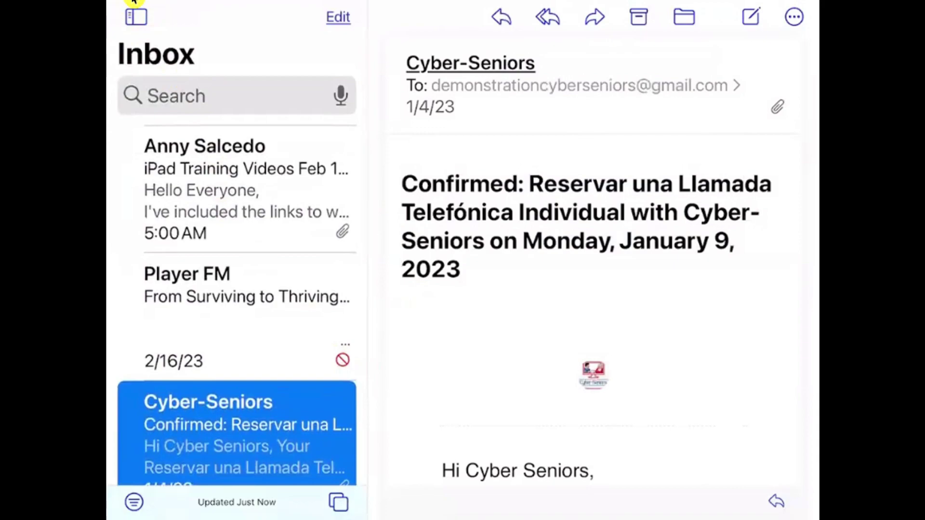
pyautogui.click(136, 15)
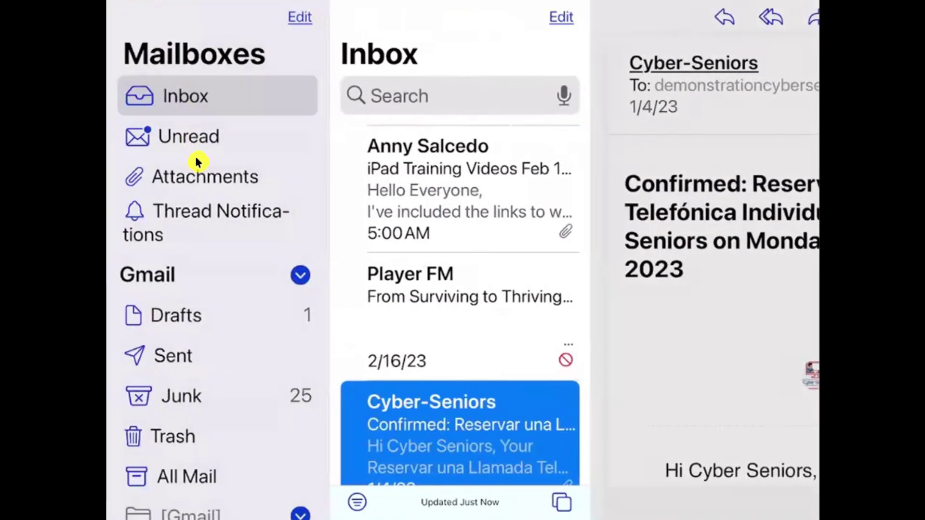
pyautogui.click(215, 378)
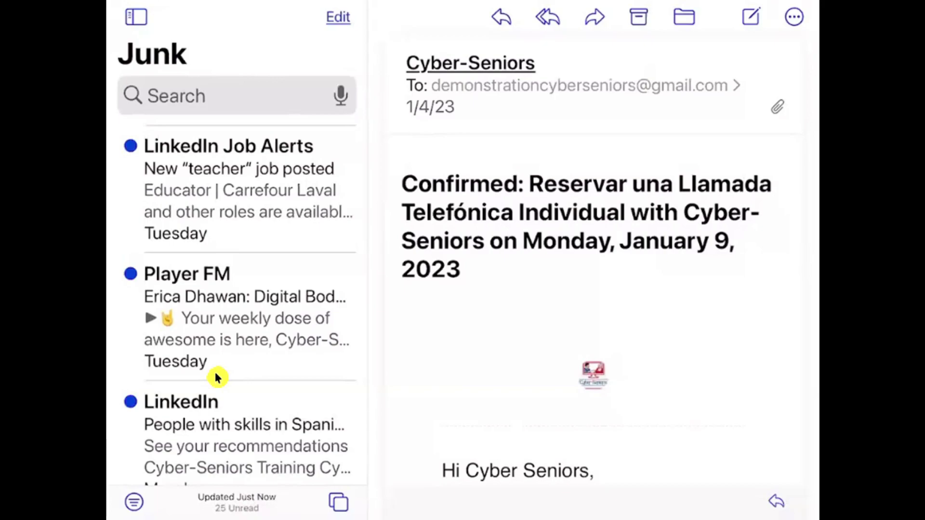
pyautogui.rightClick(226, 191)
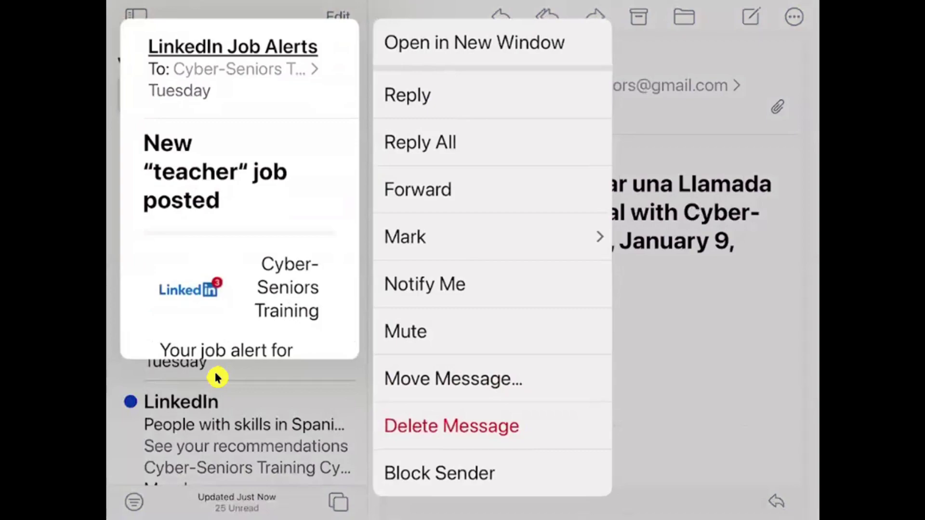
# - Delete the LinkedIn Job Alerts teacher-job message from Junk
pyautogui.click(216, 377)
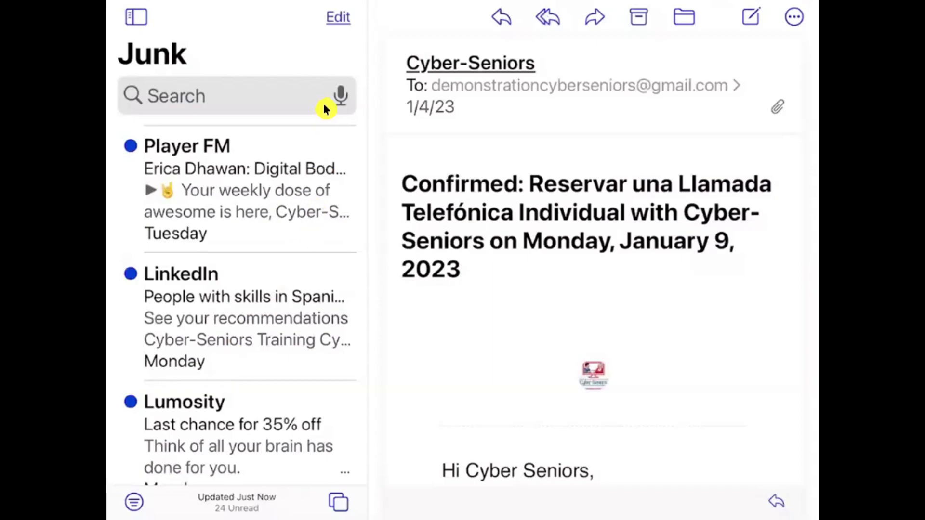
# - Select the Player FM, LinkedIn, Lumosity 35% off, Job Alerts and Biology tutoring junk messages
pyautogui.click(324, 19)
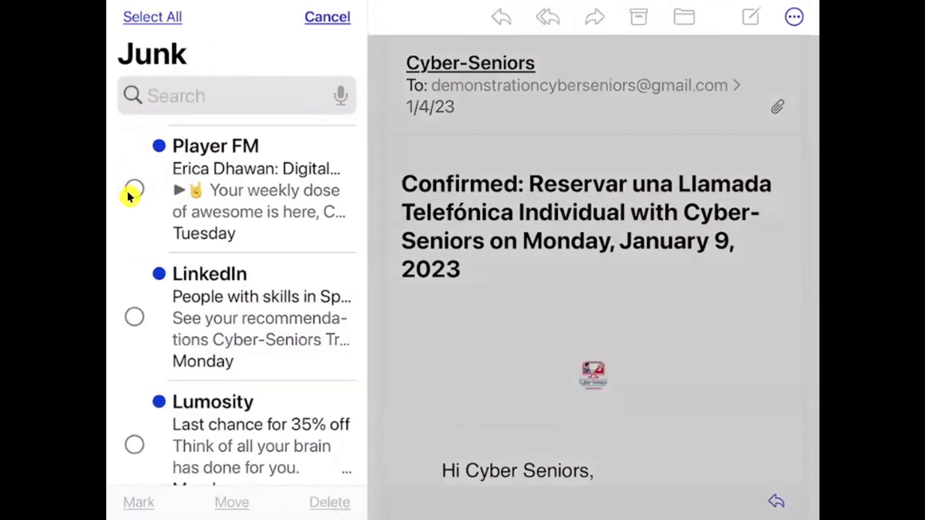
pyautogui.scroll(-2, 129, 195)
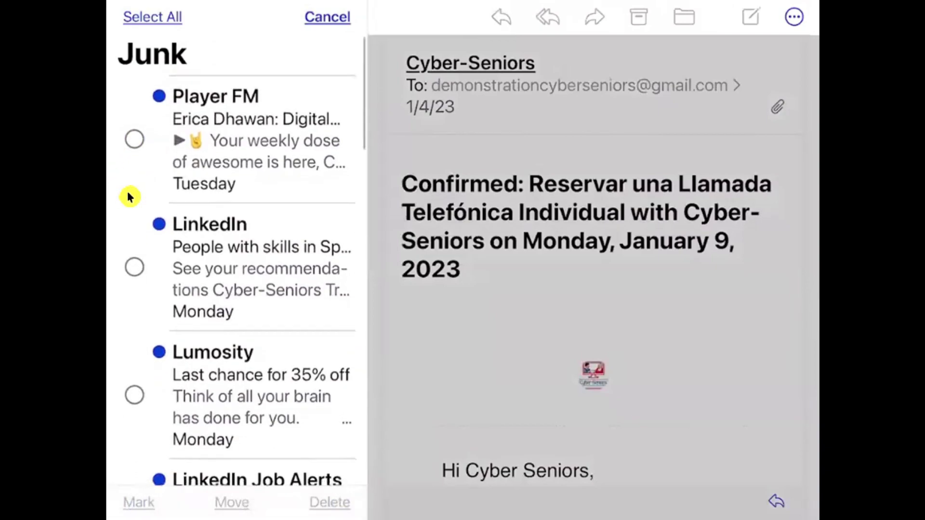
pyautogui.click(129, 195)
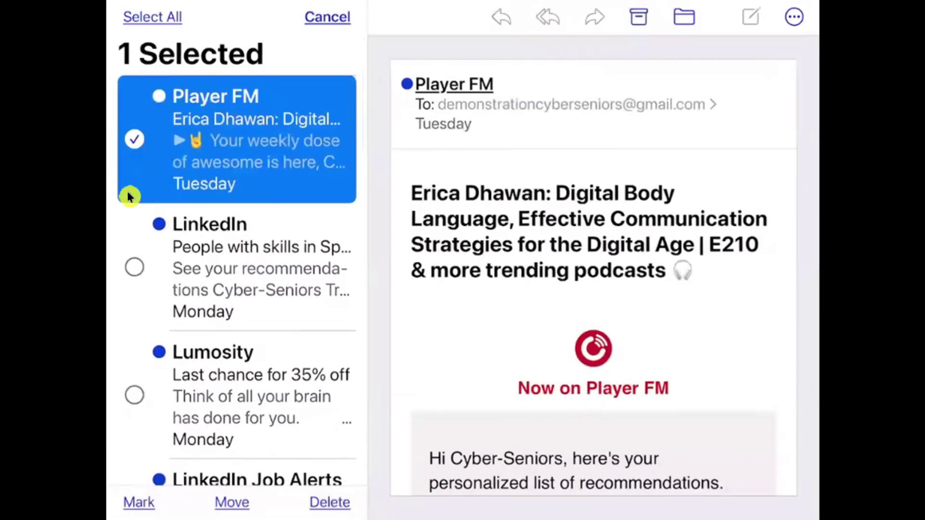
pyautogui.scroll(-5, 130, 195)
pyautogui.click(129, 195)
pyautogui.click(129, 195)
pyautogui.scroll(-5, 129, 196)
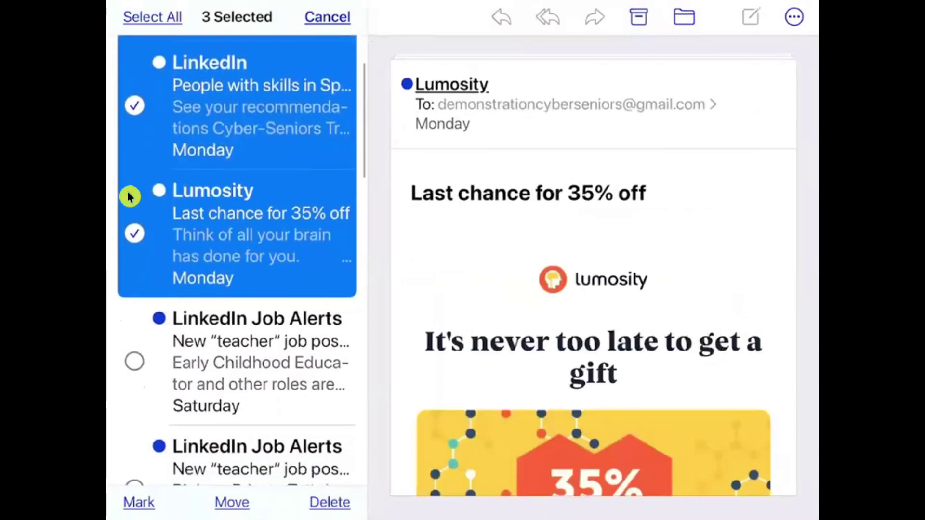
pyautogui.click(129, 195)
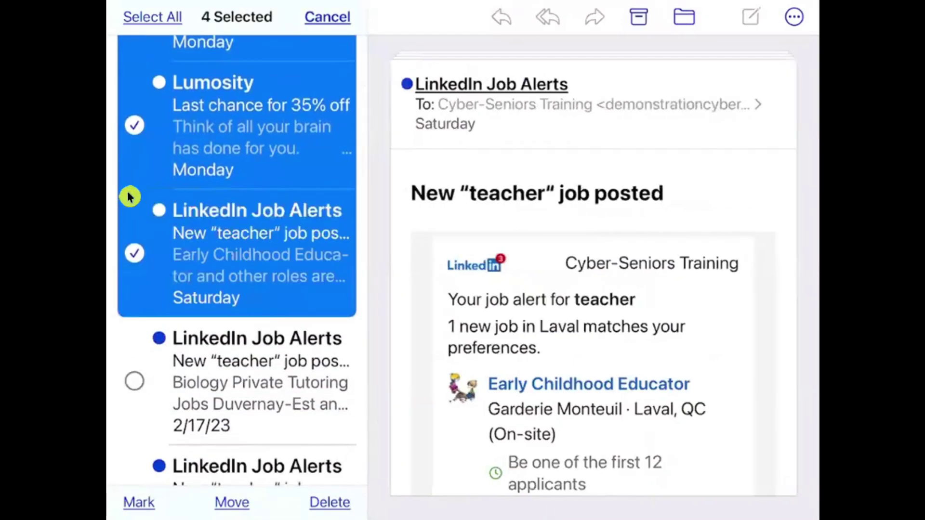
pyautogui.scroll(-5, 129, 195)
pyautogui.scroll(-3, 129, 195)
pyautogui.click(128, 193)
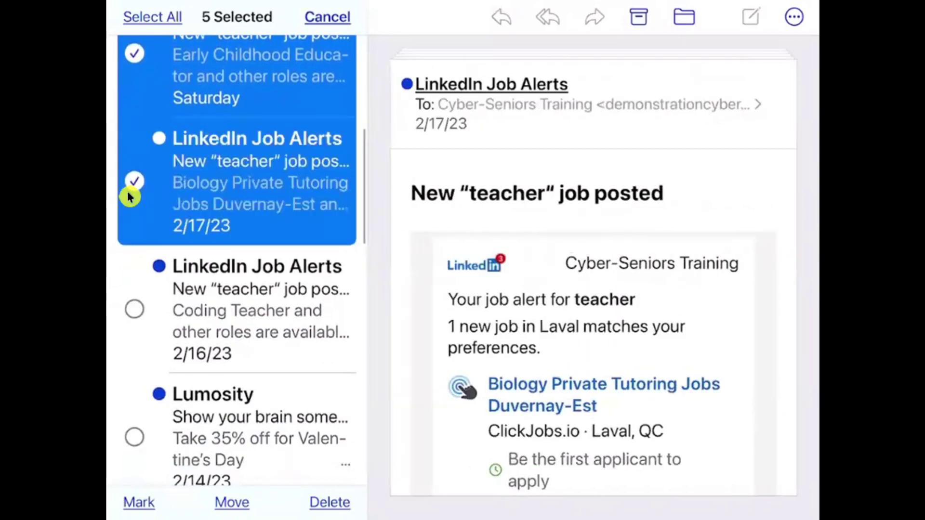
# - Add the Coding Teacher, Lumosity Valentine's, Sleep Cycle and LinkedIn messages, then delete all 15
pyautogui.hotkey('shift', 'Down')
pyautogui.scroll(-3, 128, 196)
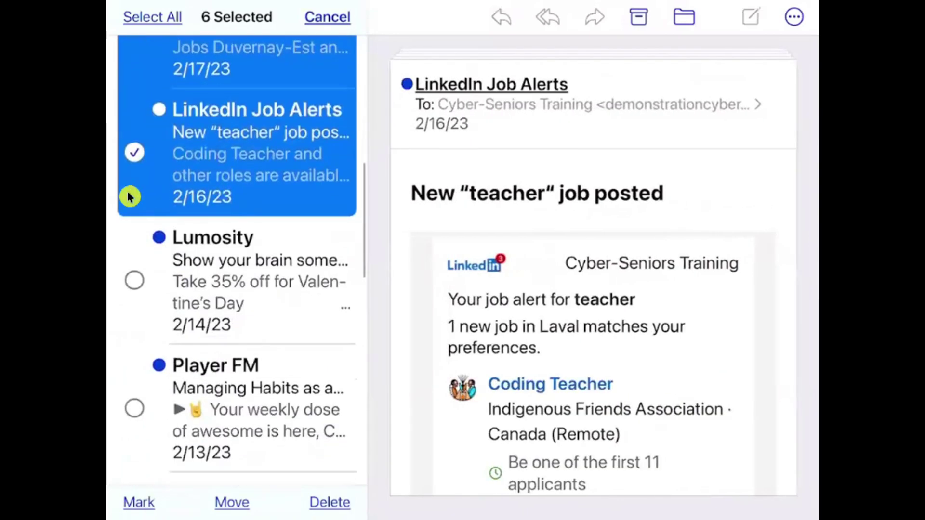
pyautogui.hotkey('shift', 'Down')
pyautogui.hotkey('shift', 'Down')
pyautogui.scroll(-4, 127, 192)
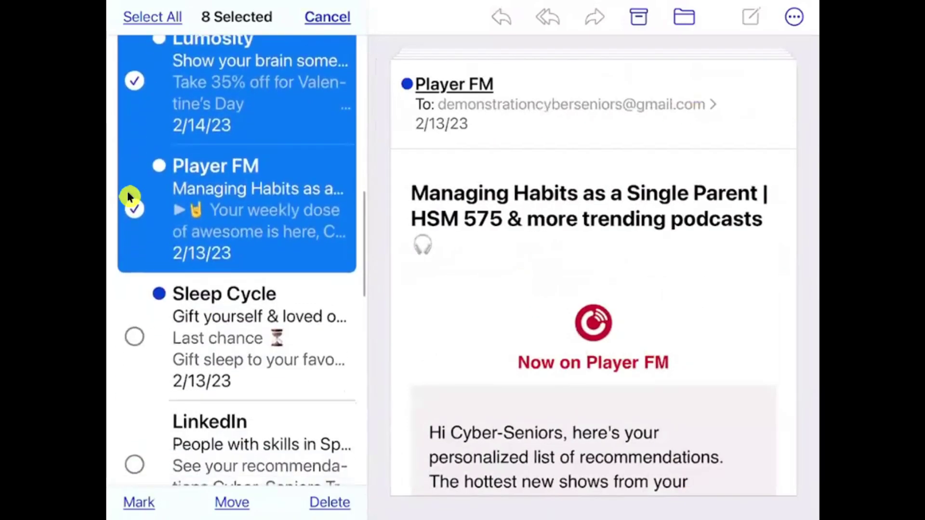
pyautogui.hotkey('shift', 'Down')
pyautogui.scroll(-3, 127, 191)
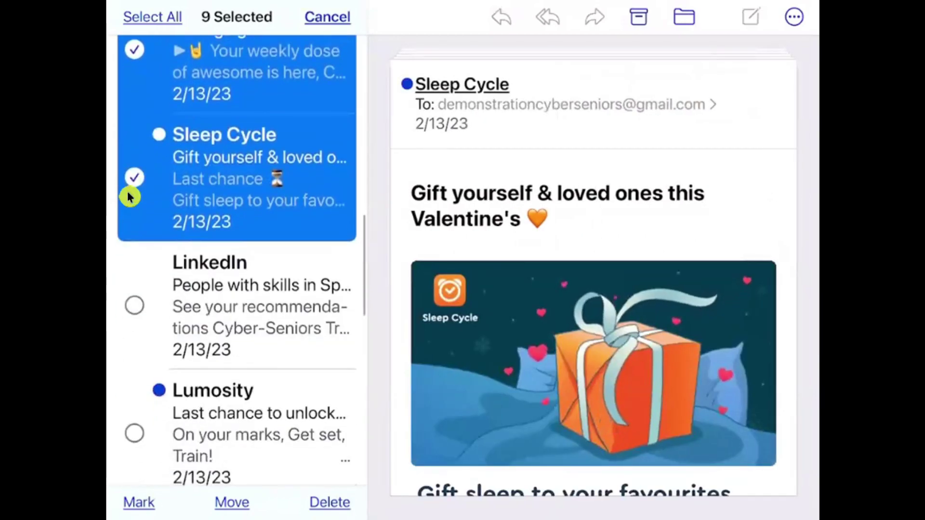
pyautogui.hotkey('shift', 'Down')
pyautogui.hotkey('shift', 'Down')
pyautogui.hotkey('shift', 'Down')
pyautogui.hotkey('shift', 'Down')
pyautogui.hotkey('shift', 'Down')
pyautogui.hotkey('shift', 'Down')
pyautogui.scroll(10, 258, 262)
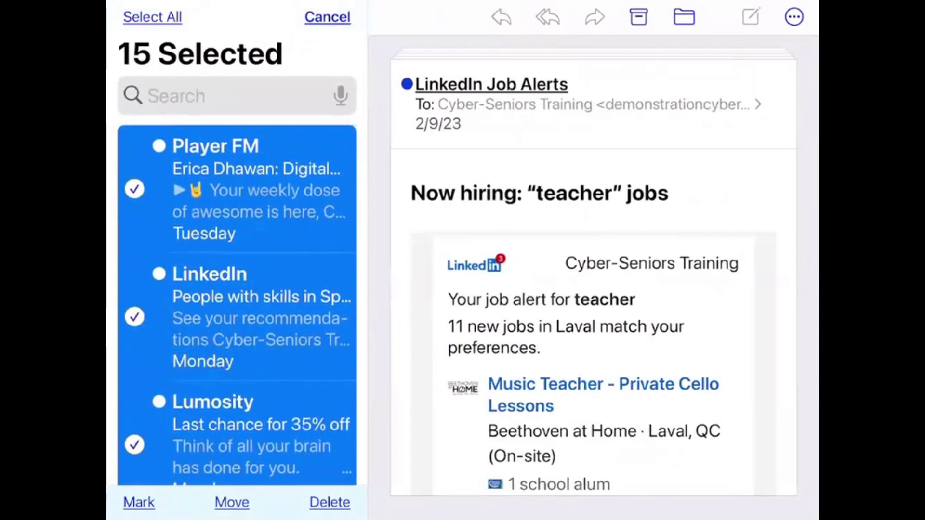
pyautogui.click(330, 502)
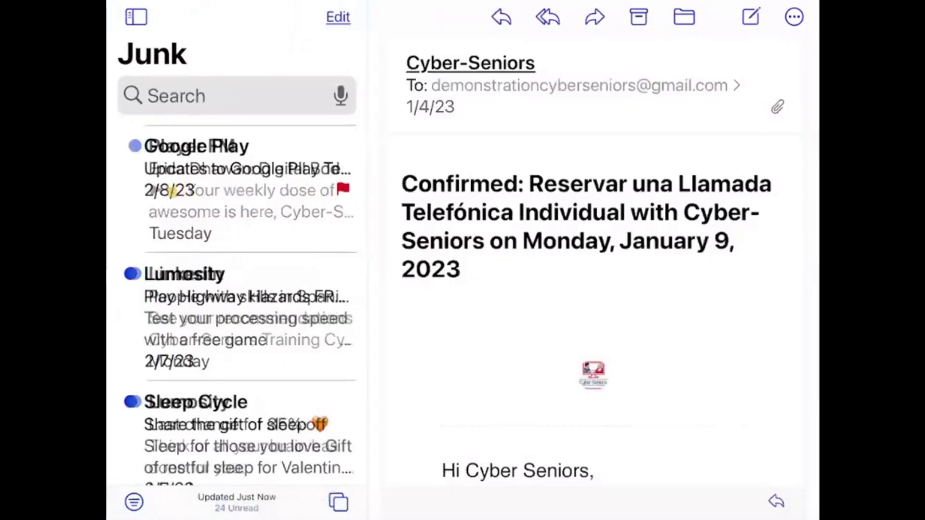
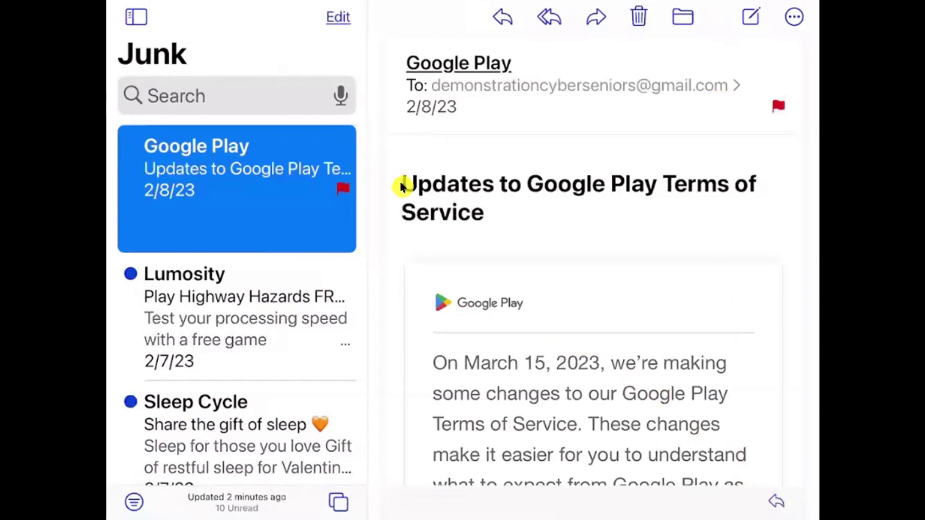
# - Move the Google Play terms-of-service email from Junk to the Gmail Inbox
pyautogui.click(664, 15)
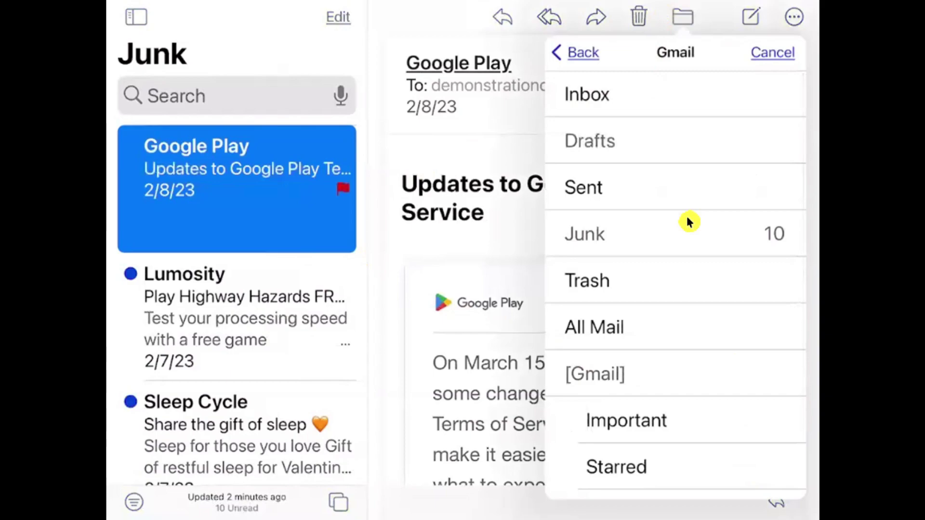
pyautogui.click(616, 98)
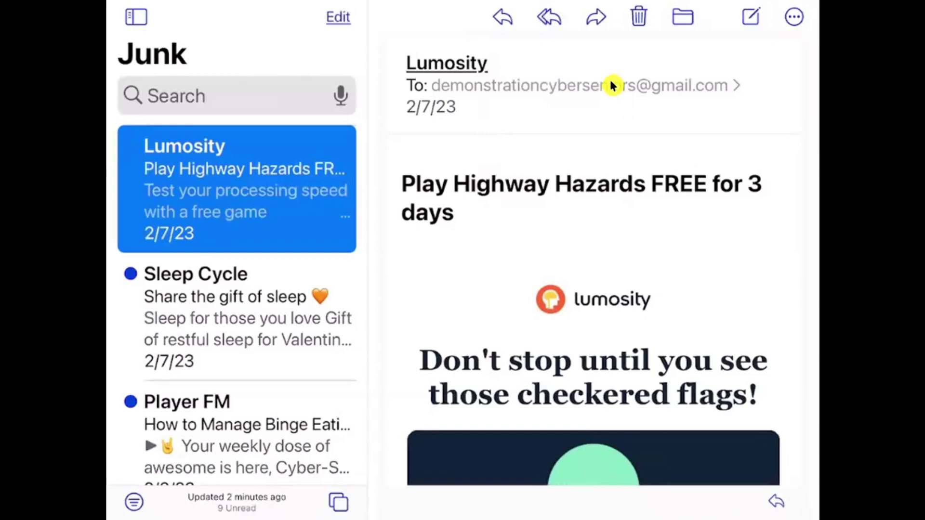
# - Show the Mailboxes sidebar and switch the message list to Trash
pyautogui.click(122, 33)
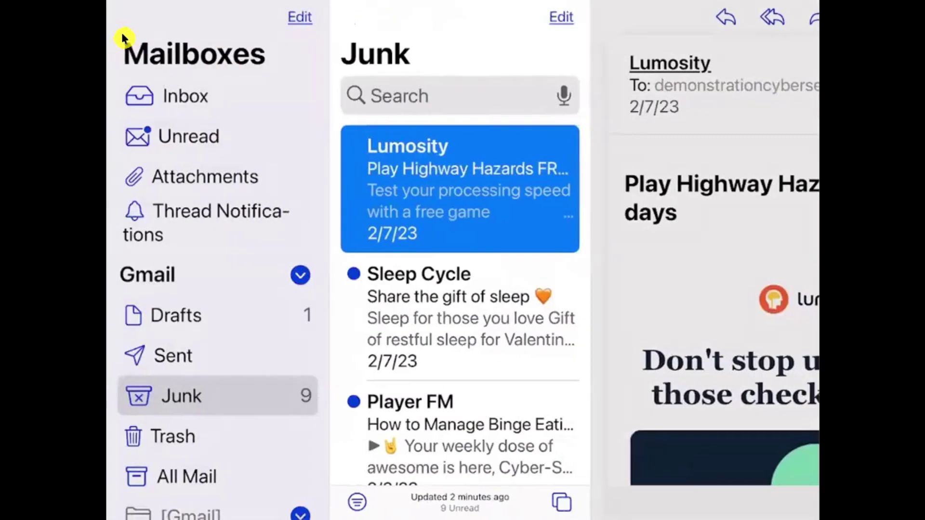
pyautogui.scroll(-3, 121, 33)
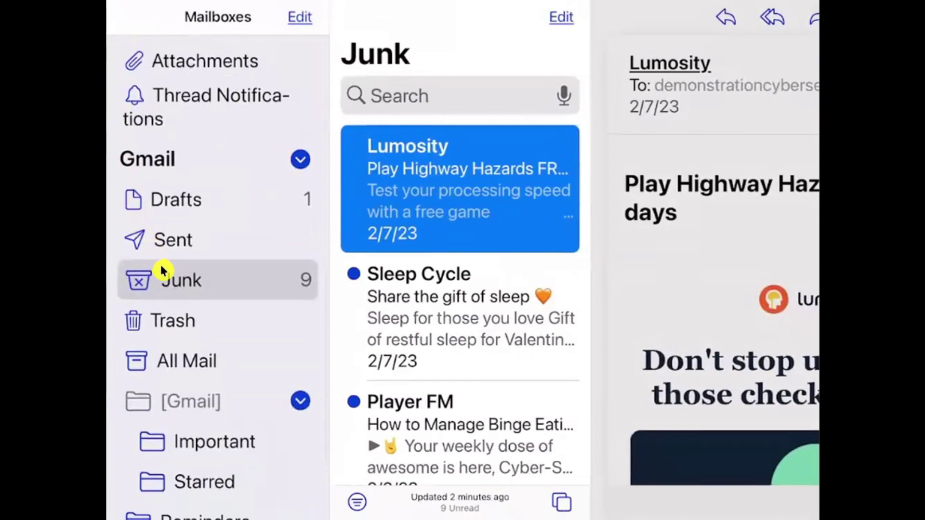
pyautogui.press('Down')
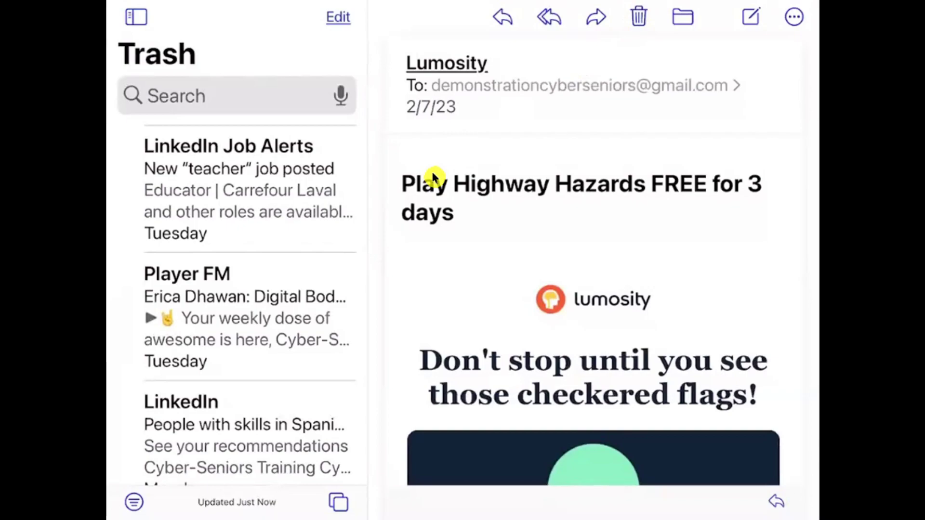
# - Delete every Trash message, including the LinkedIn job alerts and Lumosity mail, until No Mail shows
pyautogui.click(626, 13)
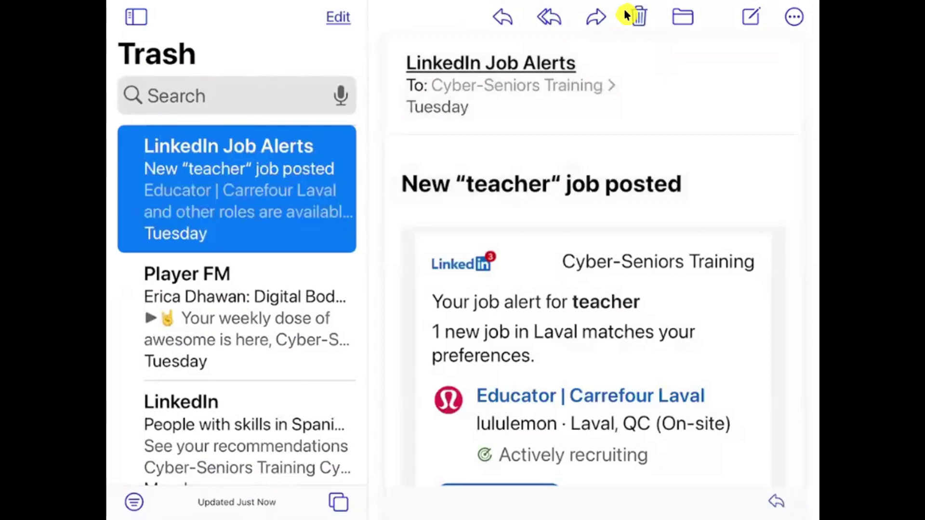
pyautogui.click(625, 15)
pyautogui.click(625, 14)
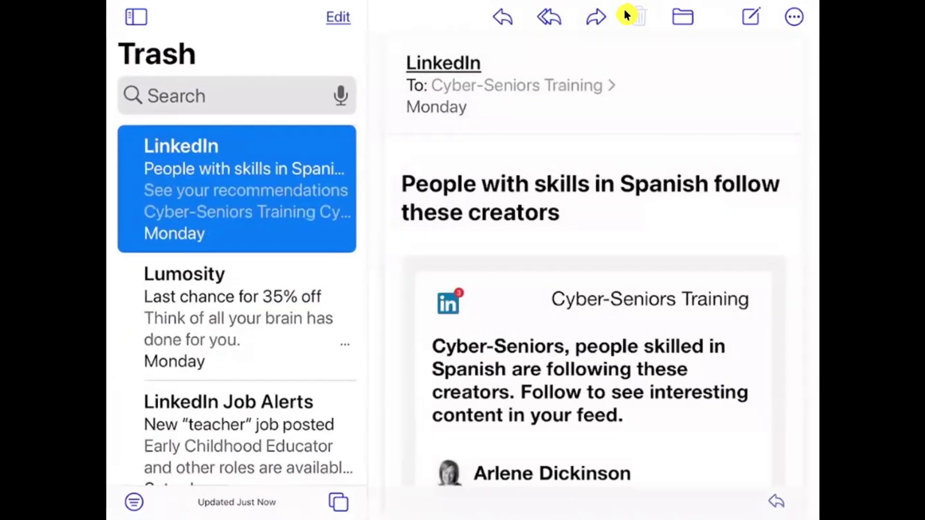
pyautogui.click(624, 14)
pyautogui.click(624, 14)
pyautogui.click(624, 15)
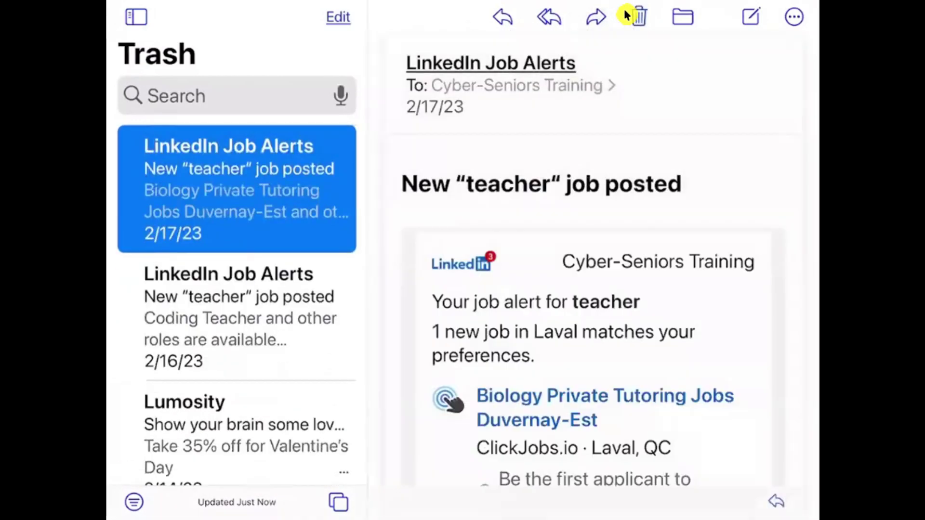
pyautogui.click(625, 14)
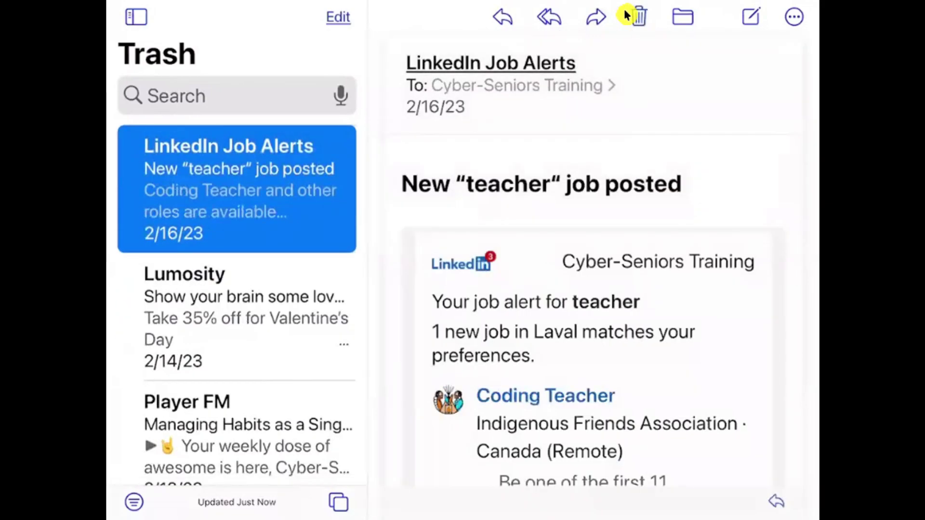
pyautogui.click(624, 14)
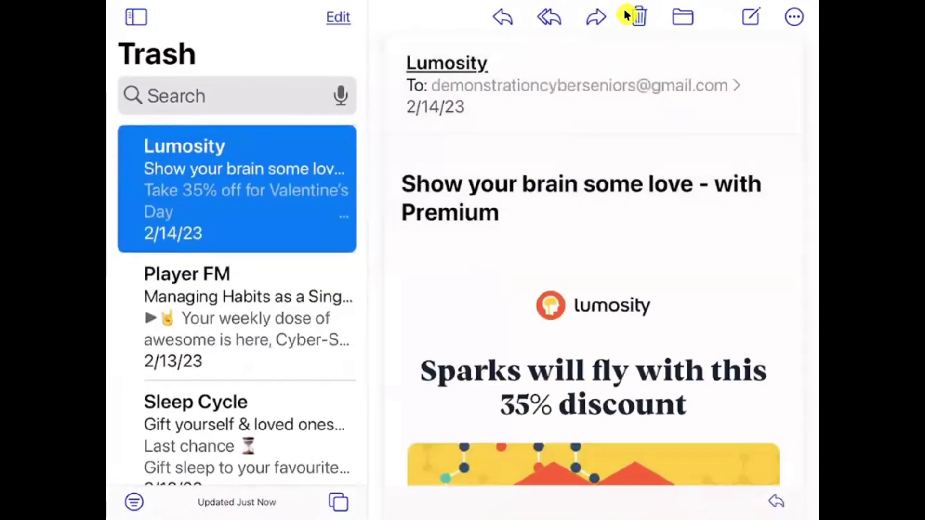
pyautogui.click(625, 15)
pyautogui.click(626, 14)
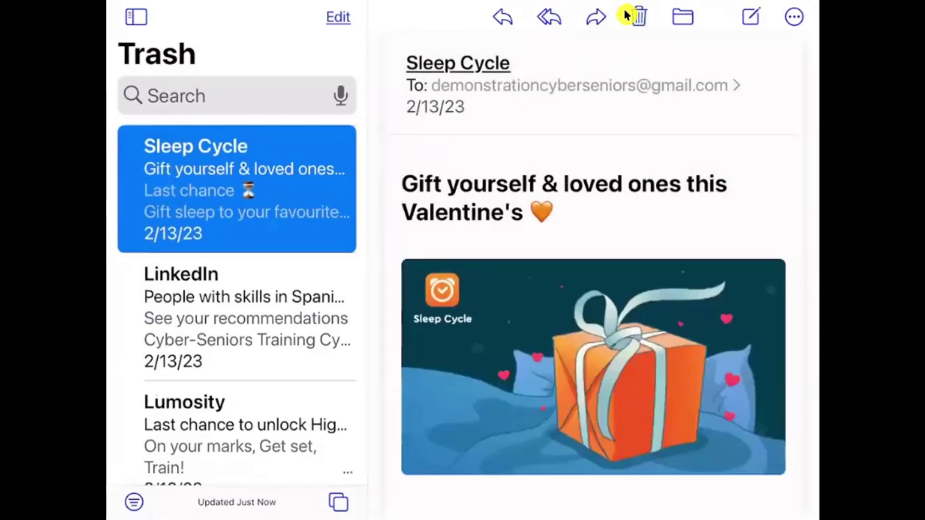
pyautogui.click(624, 15)
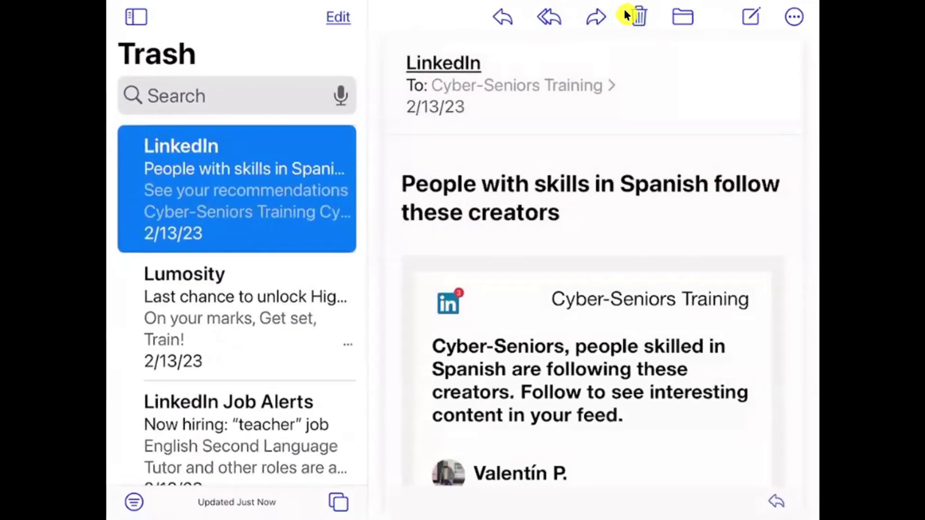
pyautogui.click(624, 14)
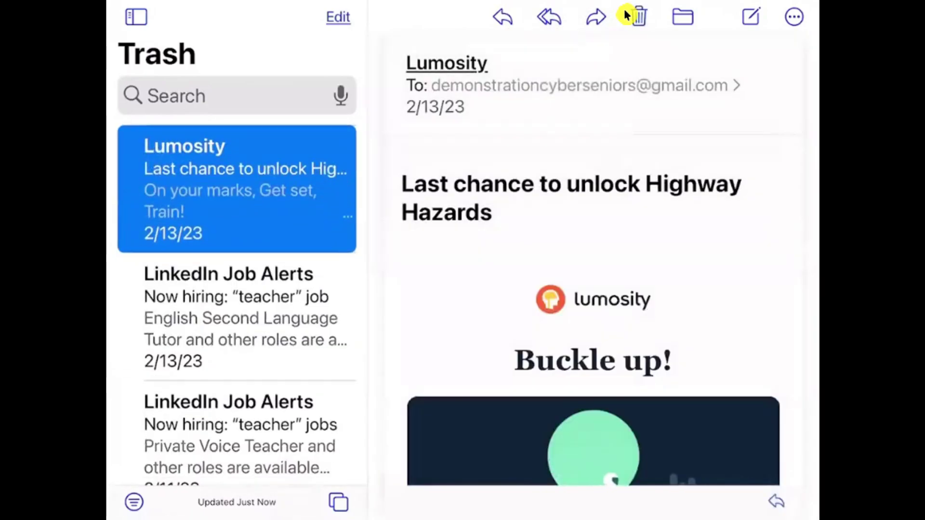
pyautogui.click(625, 15)
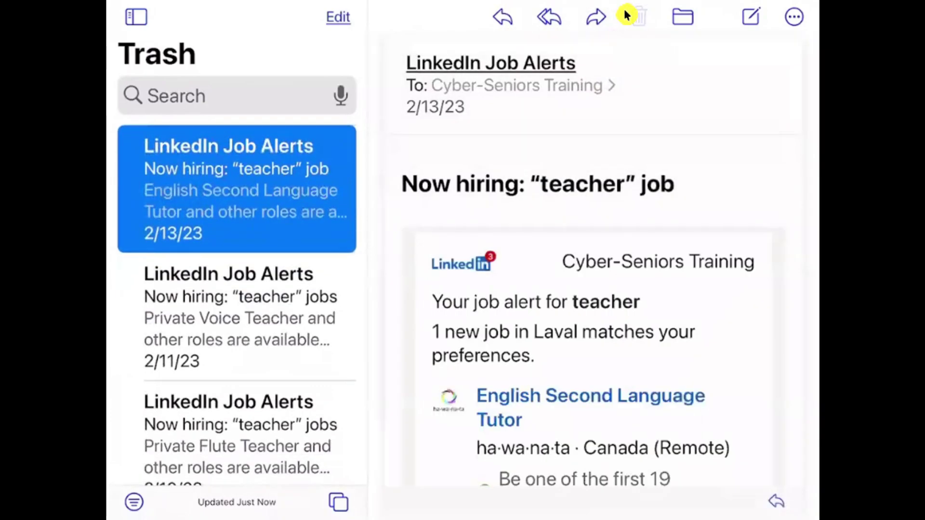
pyautogui.click(625, 15)
pyautogui.click(624, 14)
pyautogui.click(625, 14)
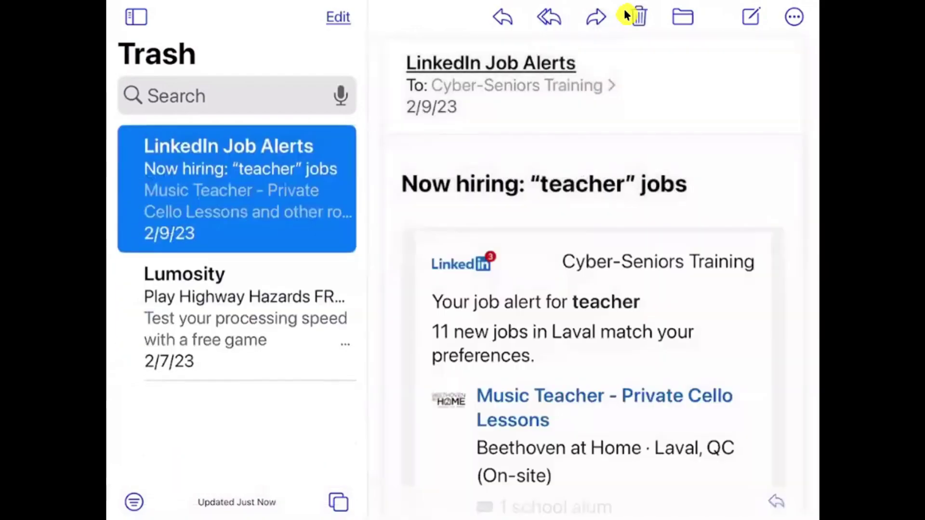
pyautogui.click(625, 14)
pyautogui.click(624, 15)
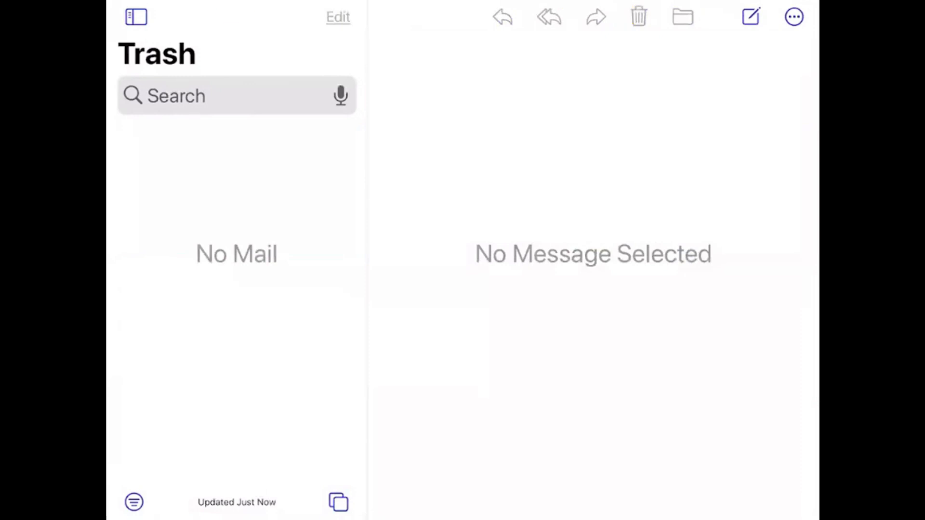
# - Go to the Inbox and open the 12/16/22 iPad Training email about adding an account
pyautogui.click(136, 16)
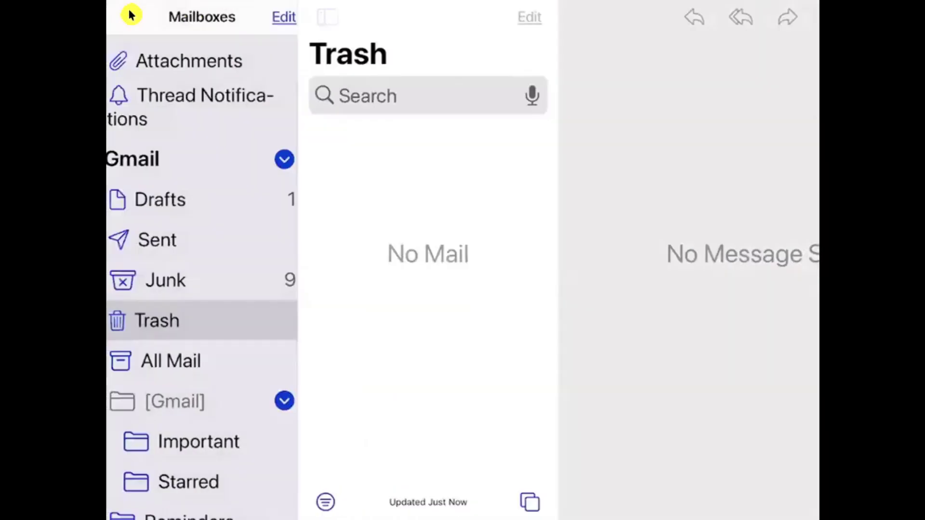
pyautogui.scroll(3, 132, 20)
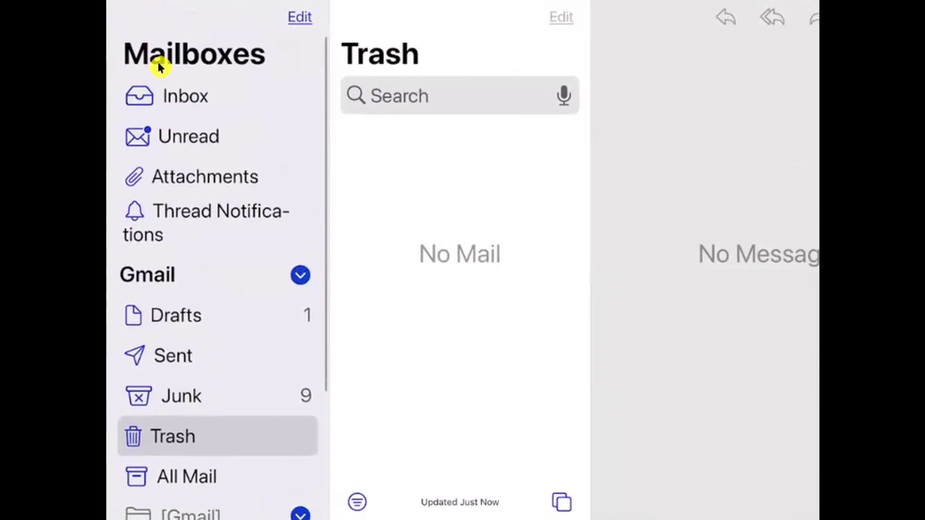
pyautogui.click(191, 97)
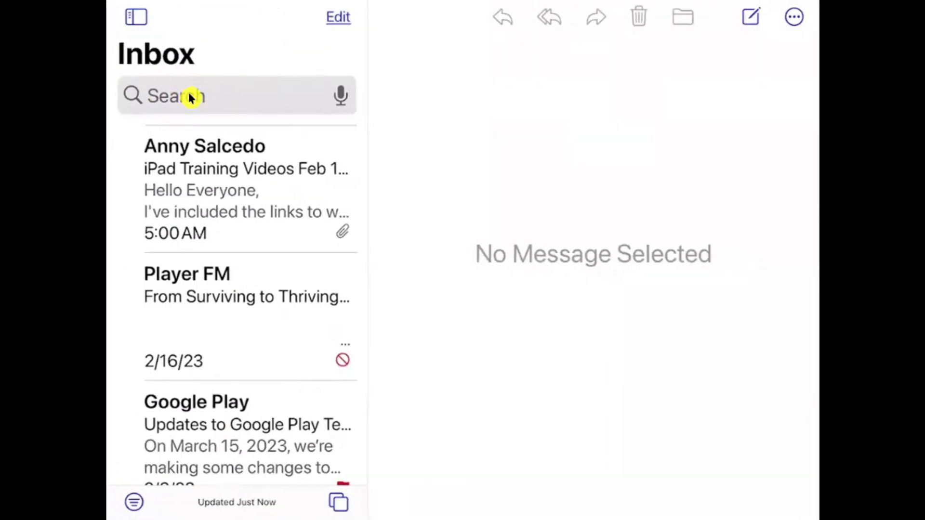
pyautogui.scroll(-7, 191, 97)
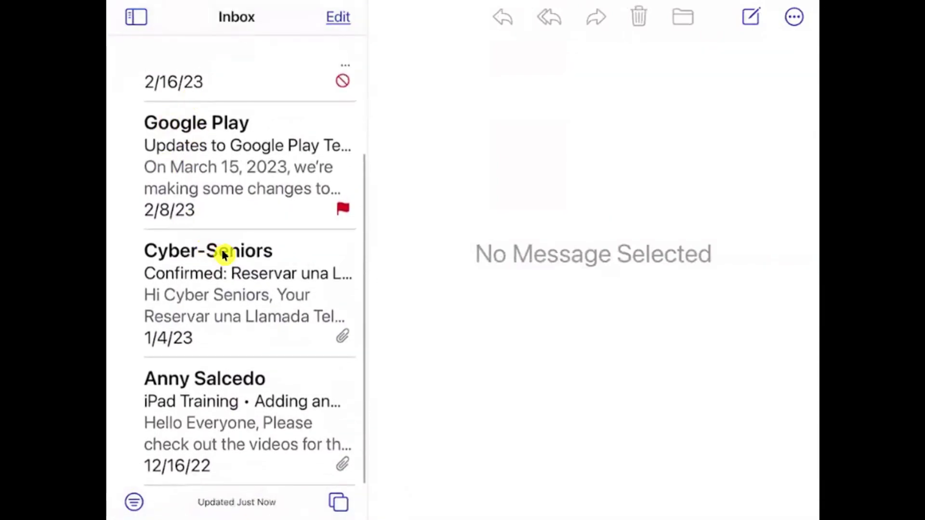
pyautogui.click(227, 411)
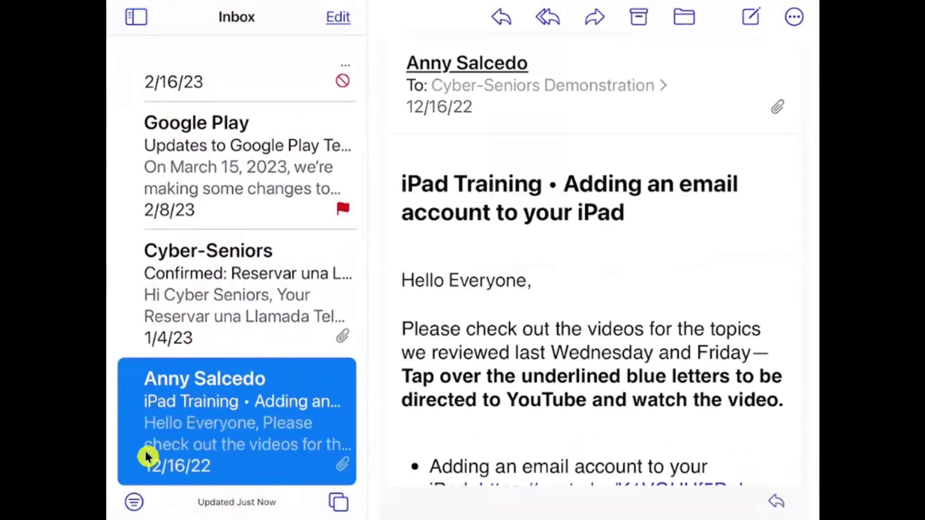
# - Use Move Message to send the iPad Training email to the Gmail Trash folder
pyautogui.click(699, 37)
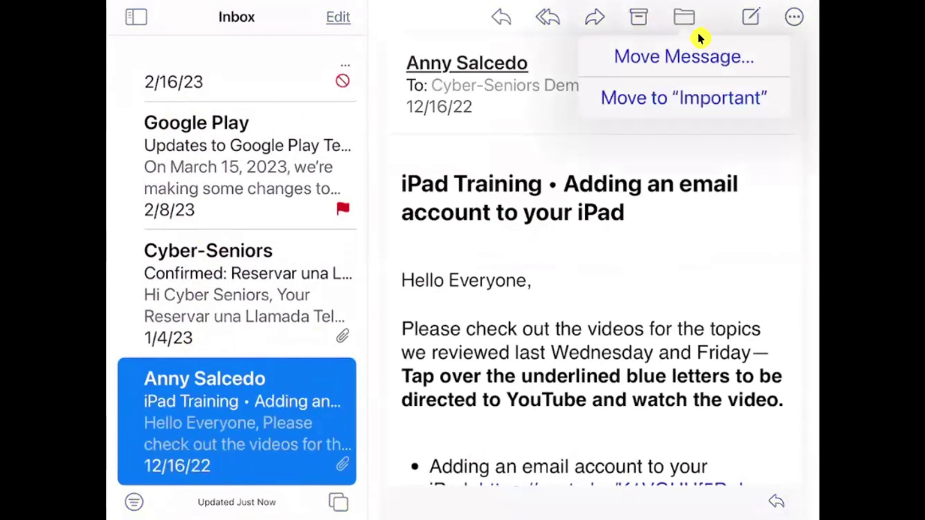
pyautogui.click(699, 40)
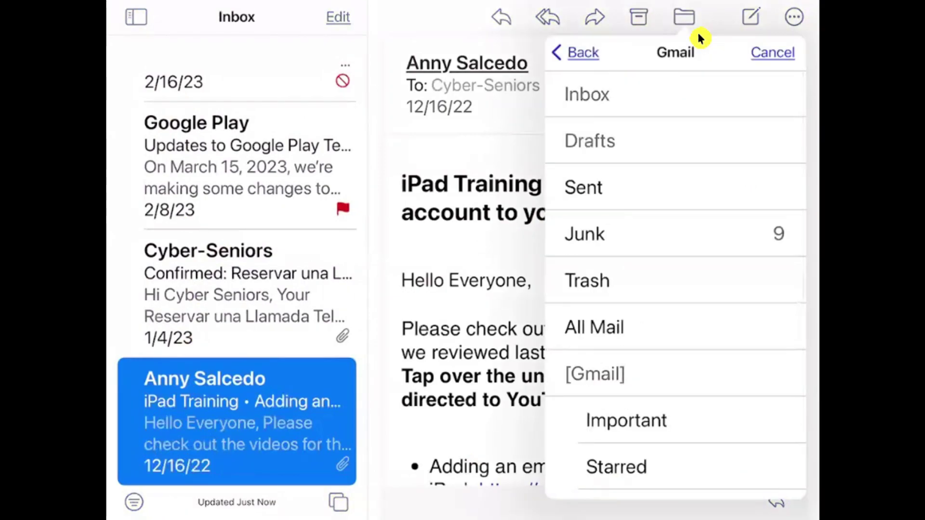
pyautogui.click(630, 282)
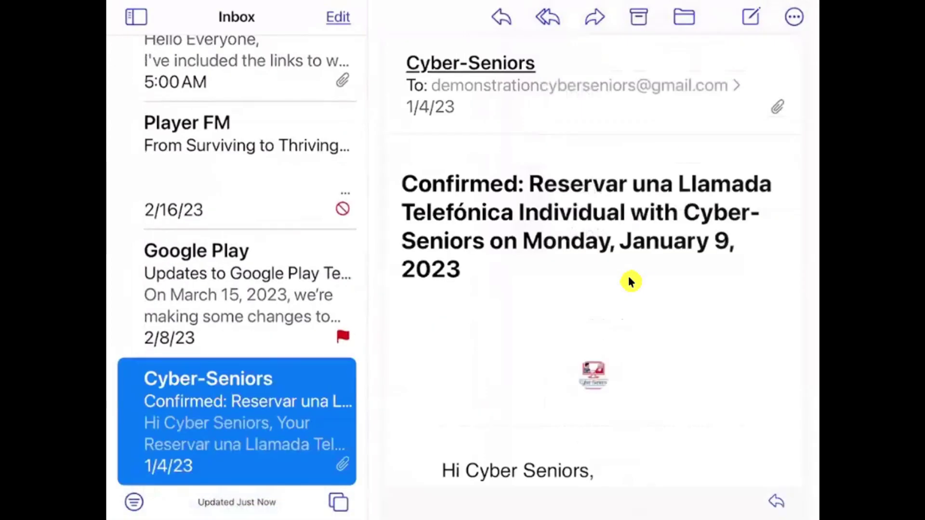
# - Dismiss the Google Play preview and message-actions menus, then show the Mailboxes sidebar
pyautogui.rightClick(374, 329)
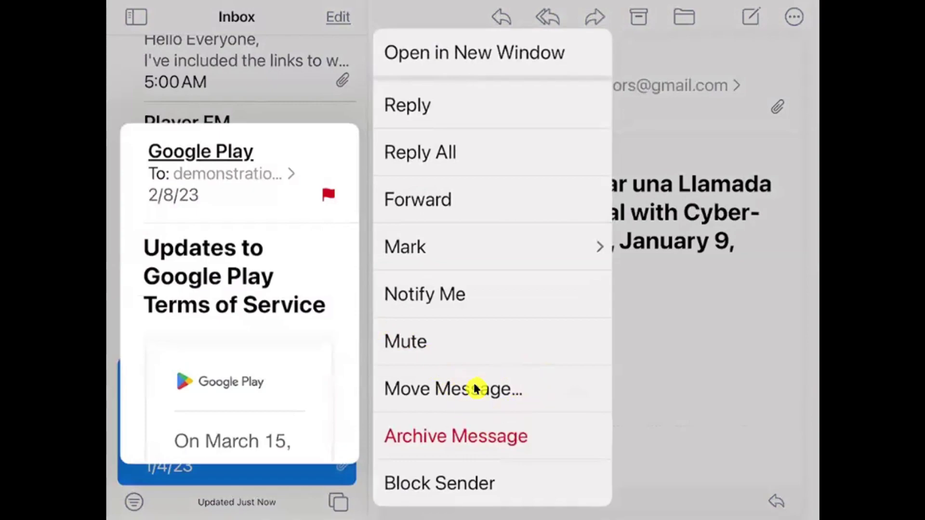
pyautogui.click(648, 378)
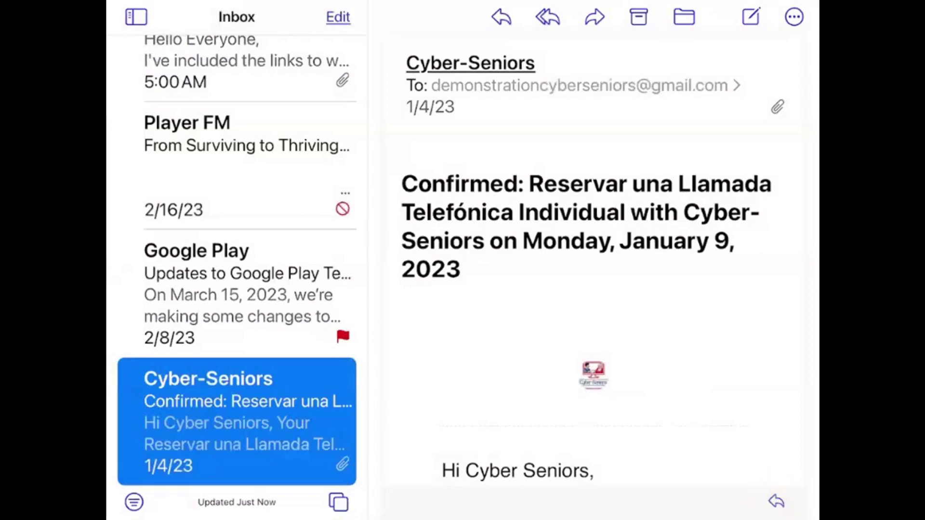
pyautogui.click(776, 500)
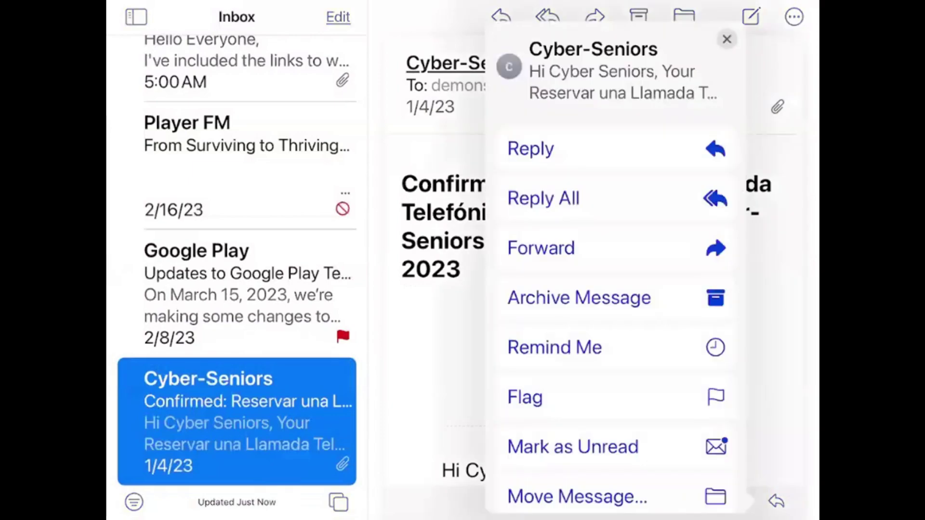
pyautogui.scroll(-3, 616, 313)
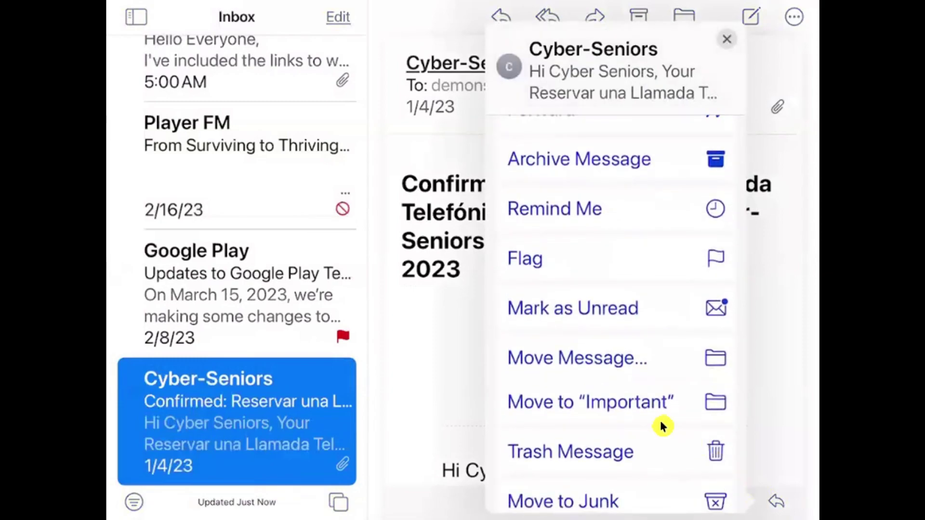
pyautogui.click(733, 415)
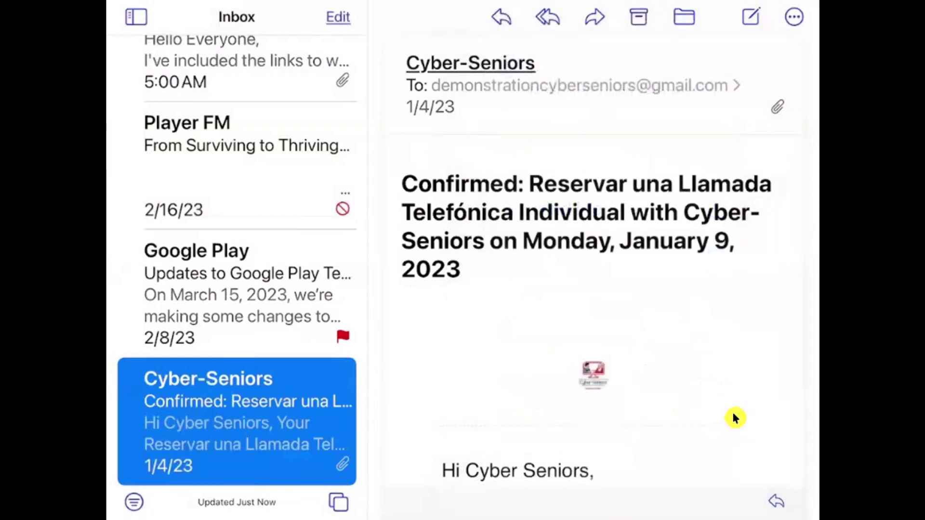
pyautogui.press('super+ctrl+s')
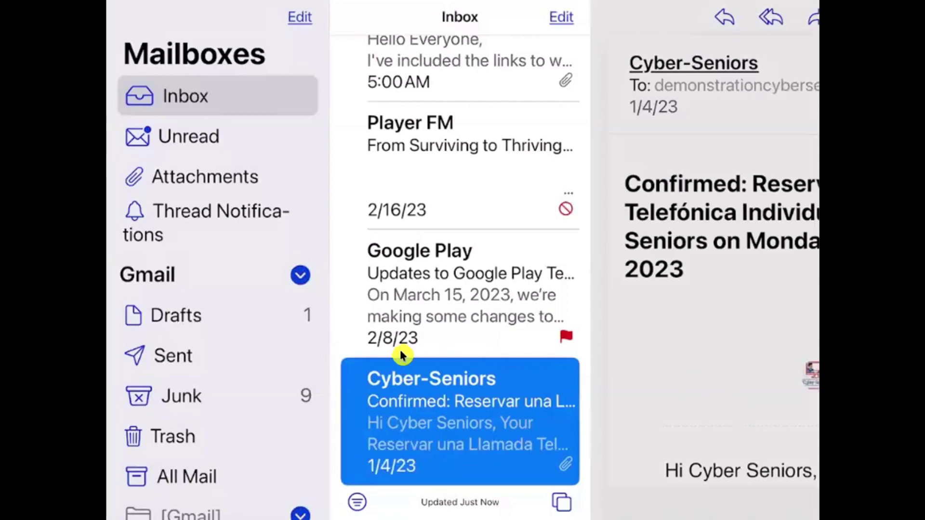
# - Pass through Sent, then open the Drafts mailbox with the Testing Draft message
pyautogui.click(250, 353)
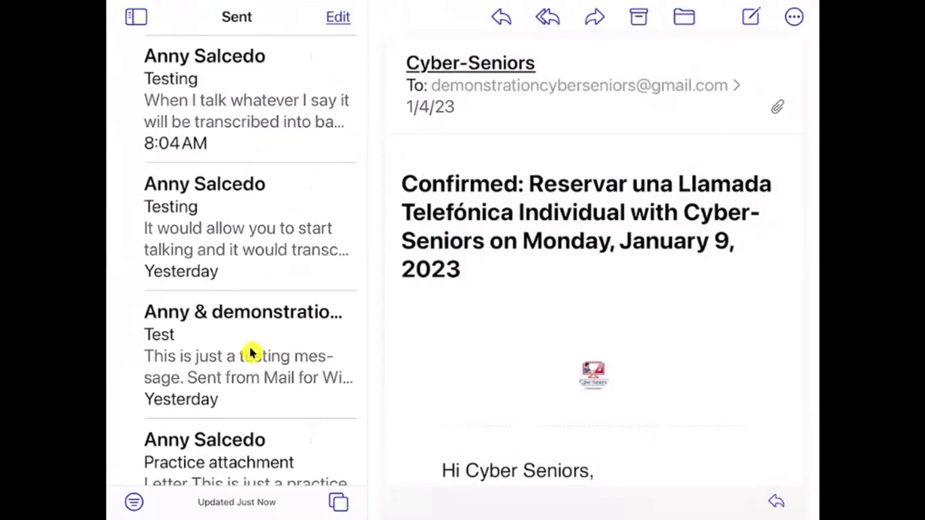
pyautogui.hscroll(-5, 250, 345)
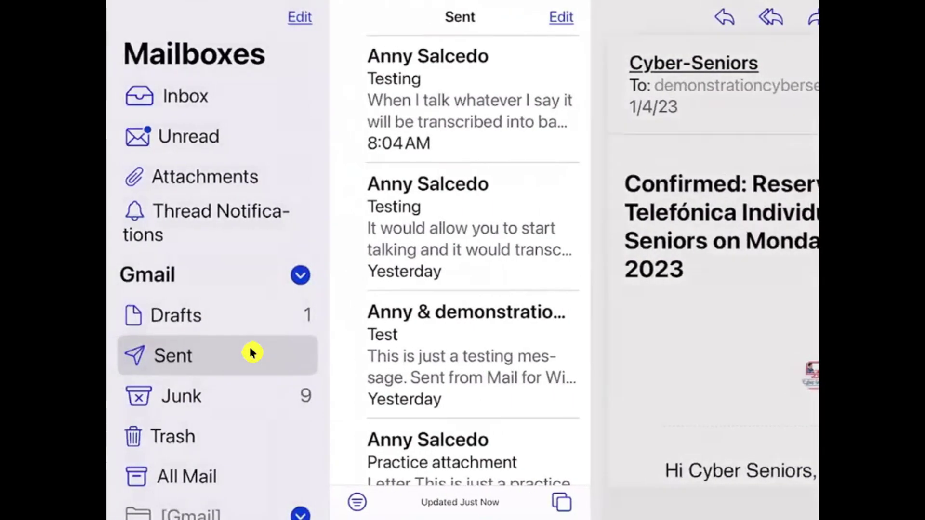
pyautogui.click(207, 314)
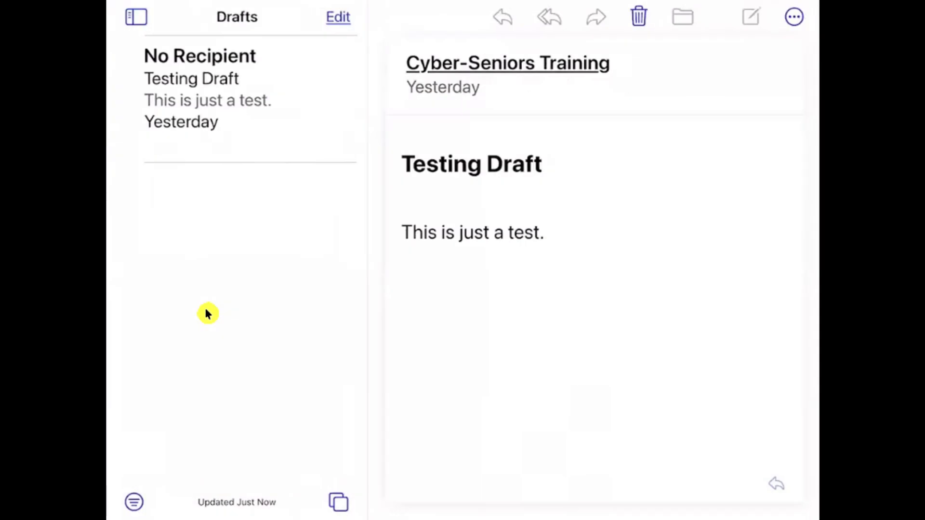
# - Address the Testing Draft to the suggested contact, send it, and switch to Sent
pyautogui.click(219, 226)
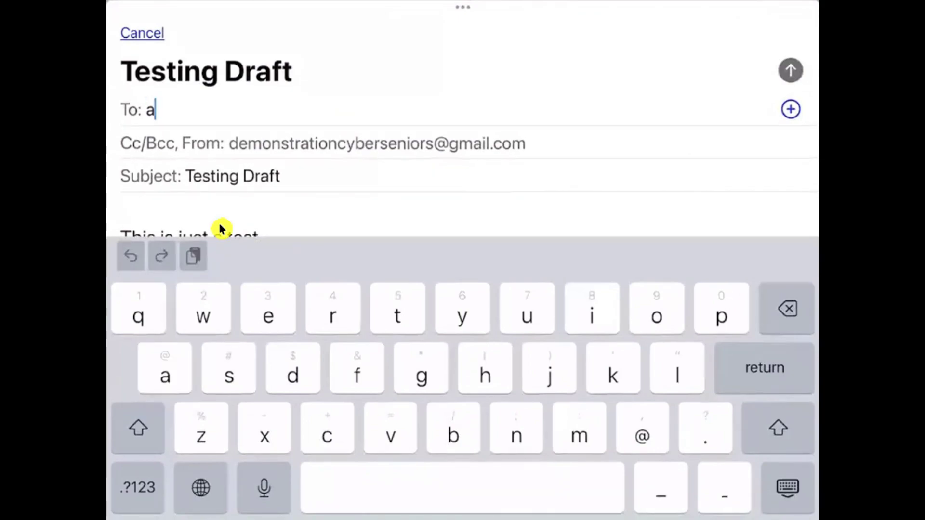
pyautogui.write('nny')
pyautogui.click(220, 226)
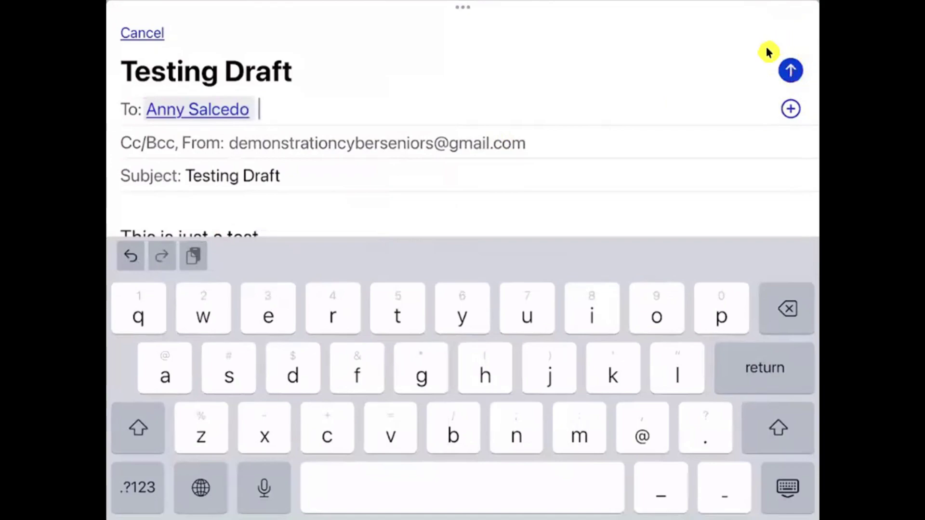
pyautogui.click(785, 77)
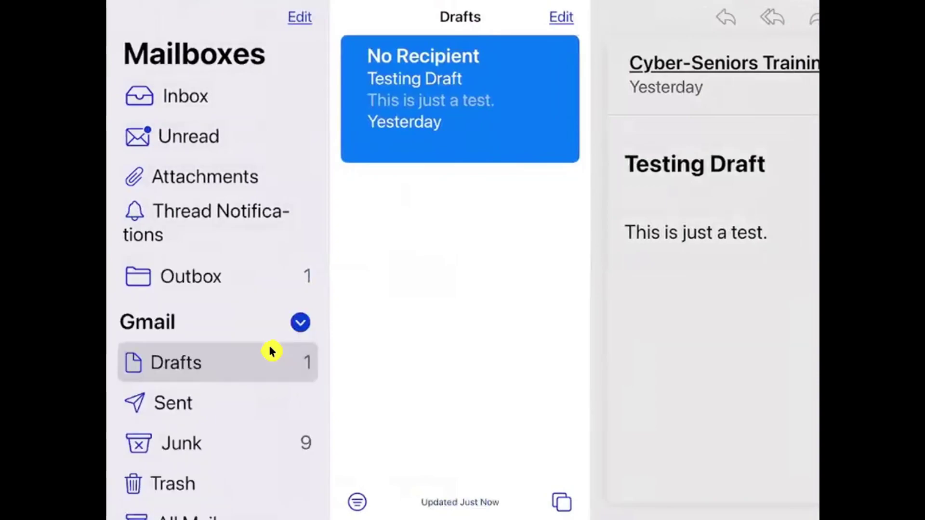
pyautogui.click(269, 352)
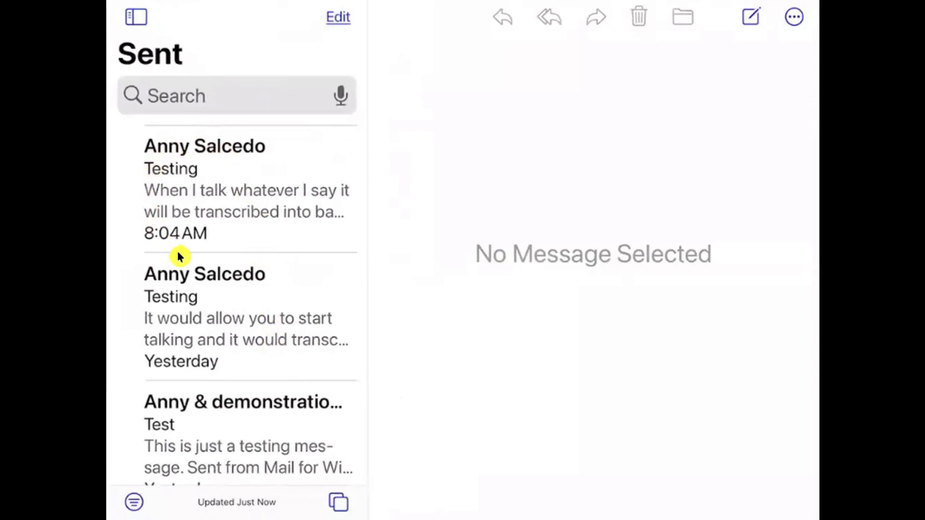
# - Open the newest sent Testing message, expand its From/To details, then return home
pyautogui.click(299, 152)
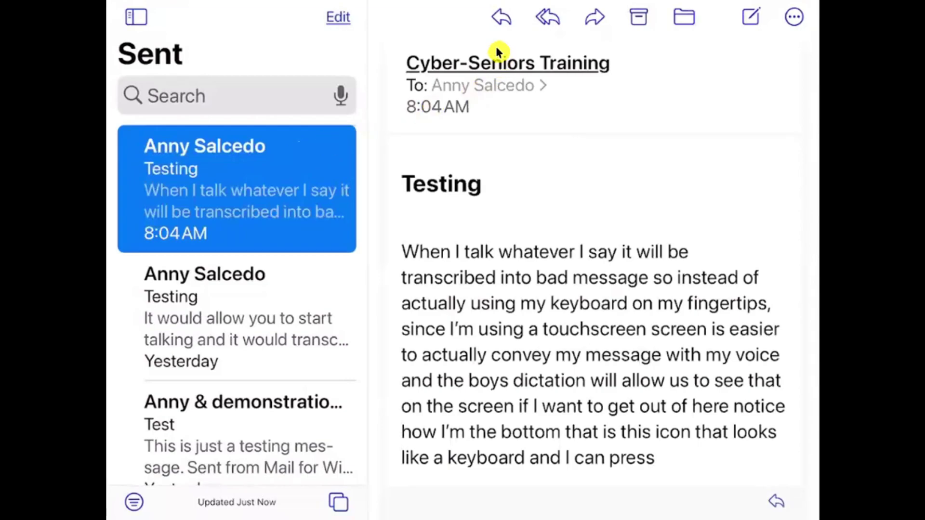
pyautogui.click(473, 48)
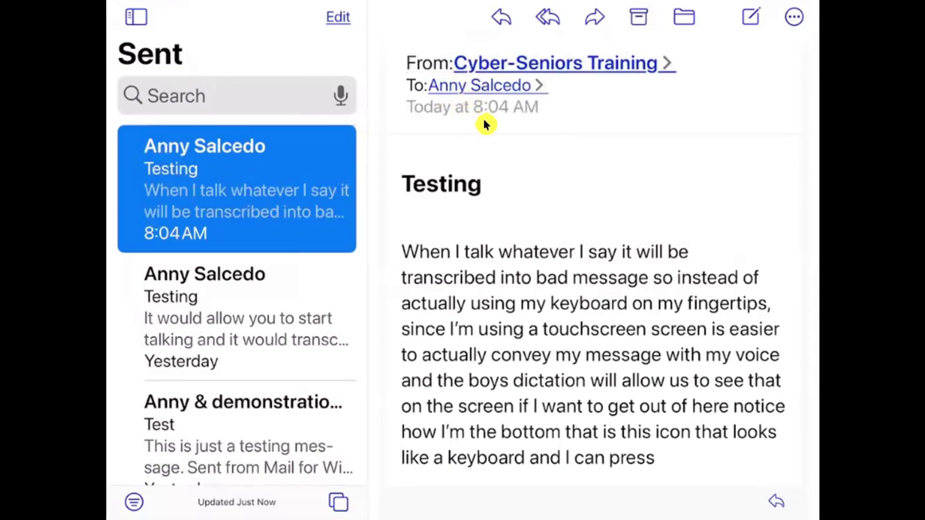
pyautogui.scroll(-2, 484, 121)
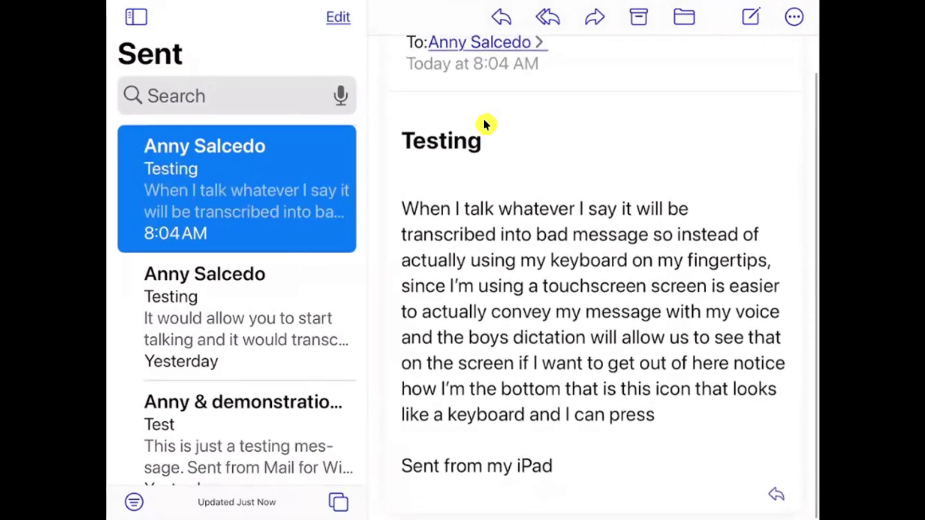
pyautogui.scroll(2, 484, 124)
pyautogui.press('super+h')
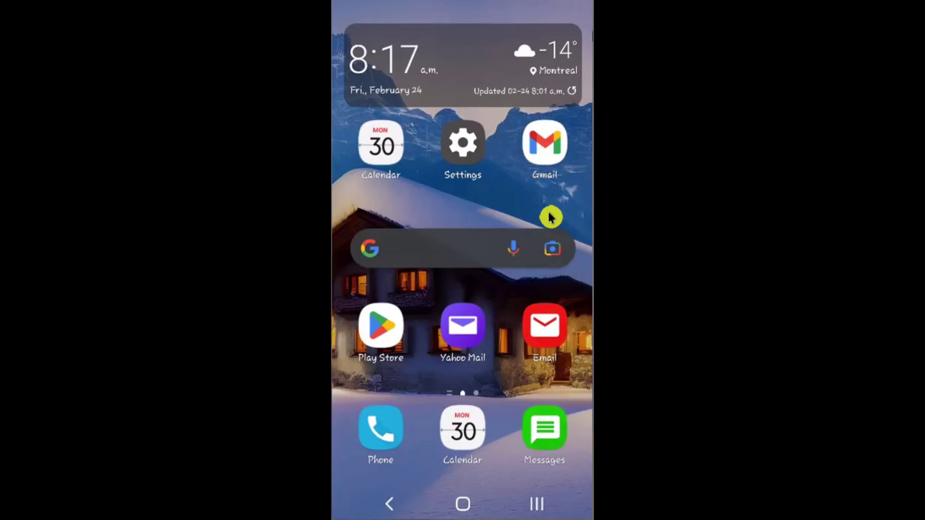
# - Launch Yahoo Mail from its home-screen icon
pyautogui.click(458, 373)
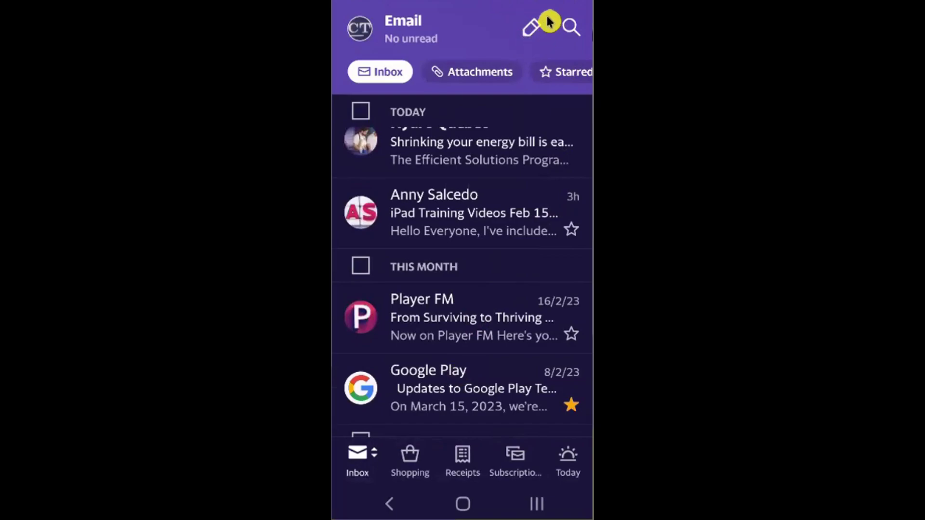
# - Start a new message, put the cursor in its body, and bring up the Select keyboard chooser
pyautogui.click(520, 40)
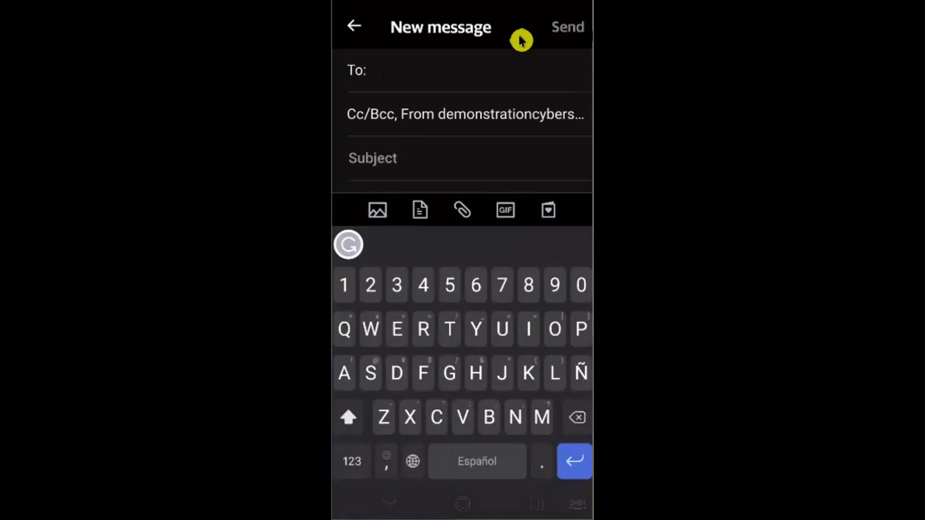
pyautogui.click(444, 141)
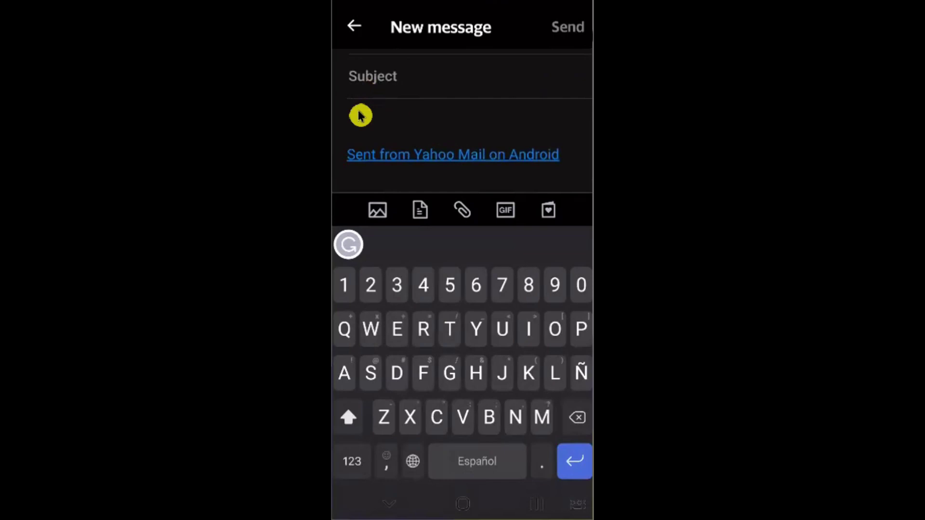
pyautogui.click(360, 115)
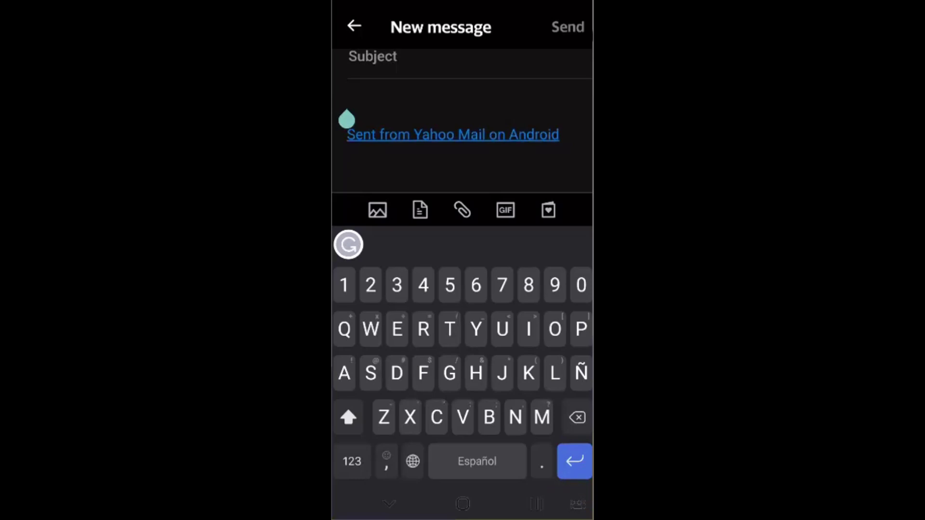
pyautogui.click(577, 503)
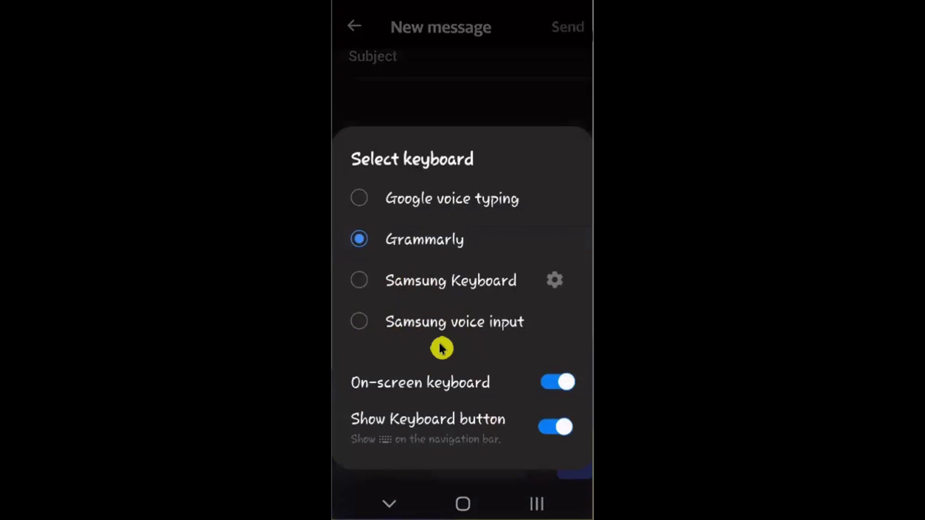
# - Switch to Samsung voice input and dictate the message body
pyautogui.click(363, 332)
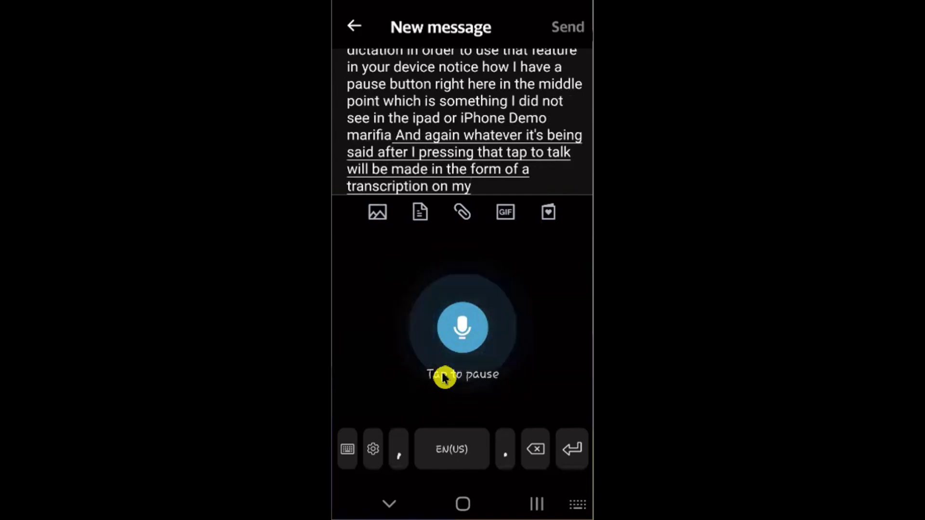
pyautogui.click(444, 377)
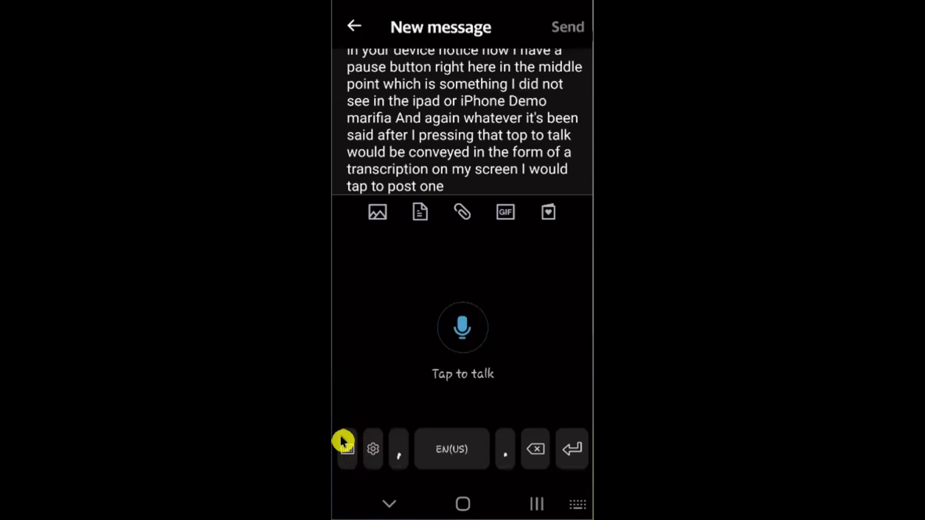
pyautogui.click(341, 440)
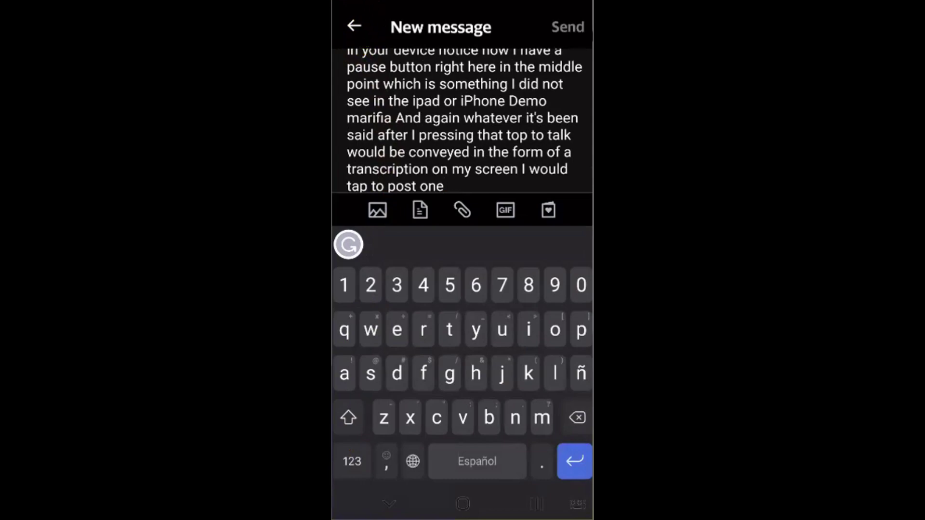
pyautogui.click(349, 22)
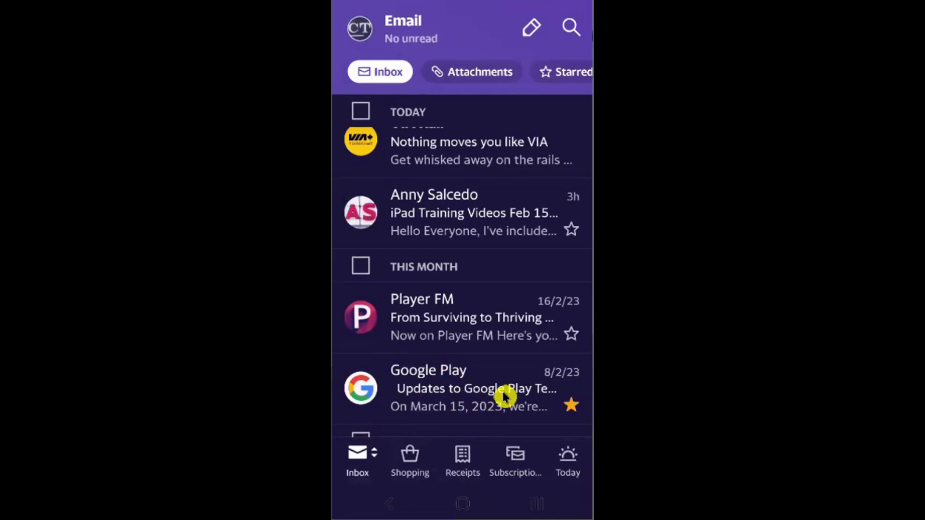
# - Delete the Player FM email from the inbox and show the mail folder list
pyautogui.scroll(2, 502, 391)
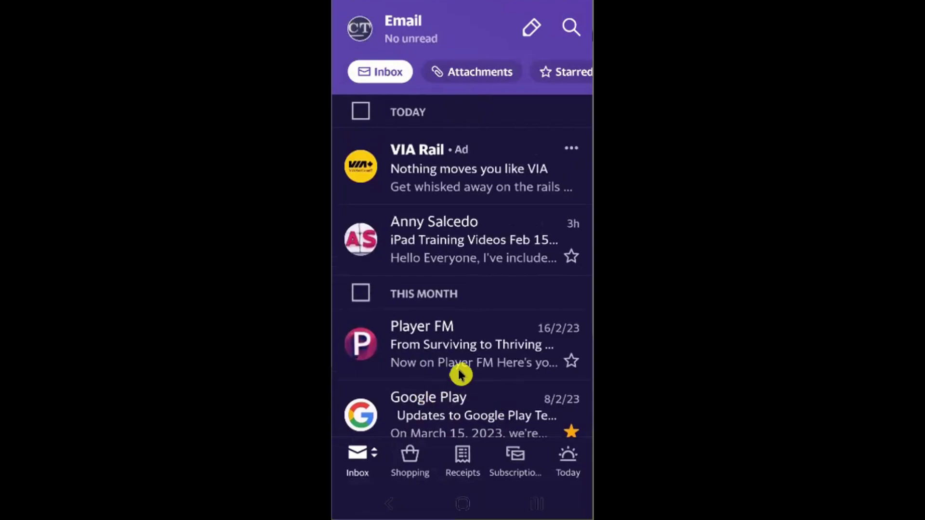
pyautogui.scroll(-3, 459, 375)
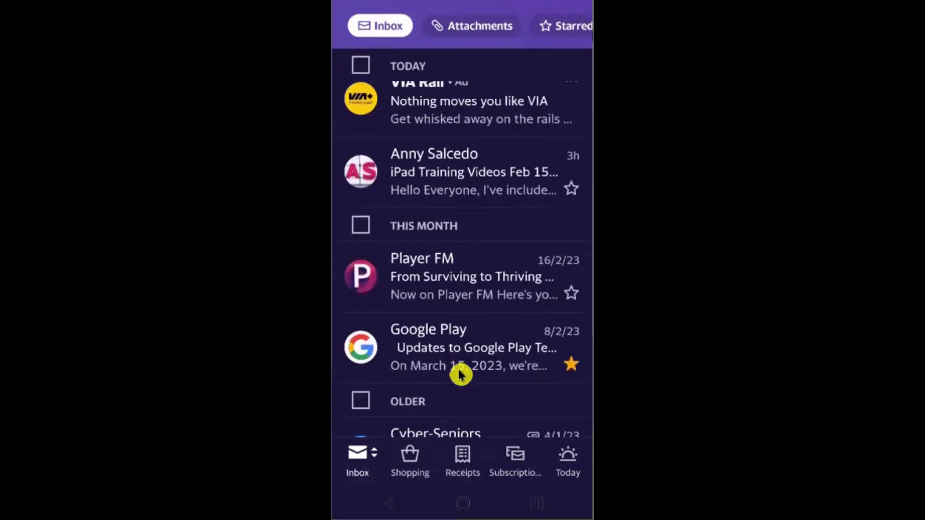
pyautogui.click(438, 322)
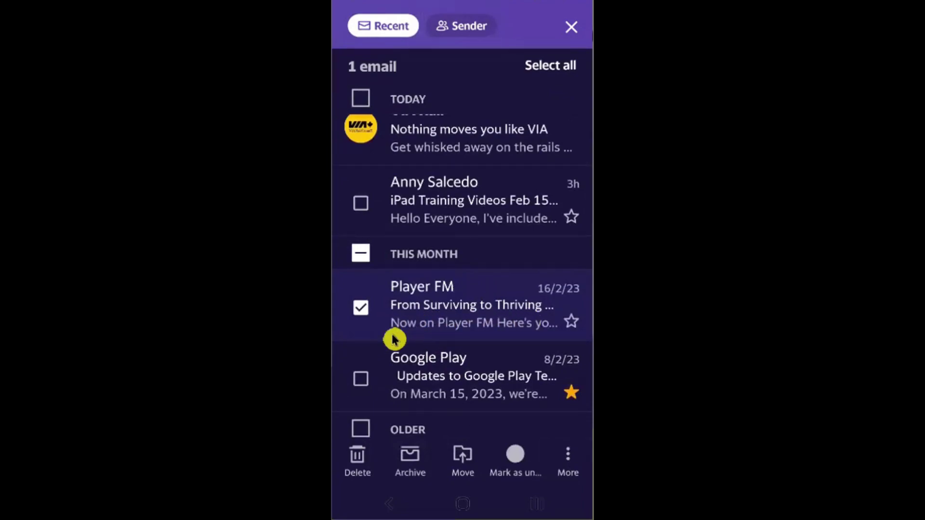
pyautogui.click(356, 460)
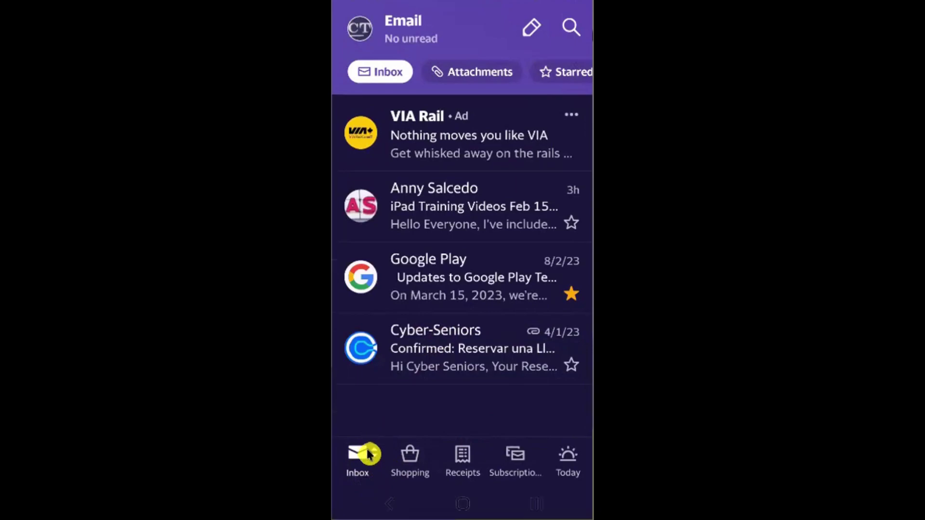
pyautogui.click(367, 453)
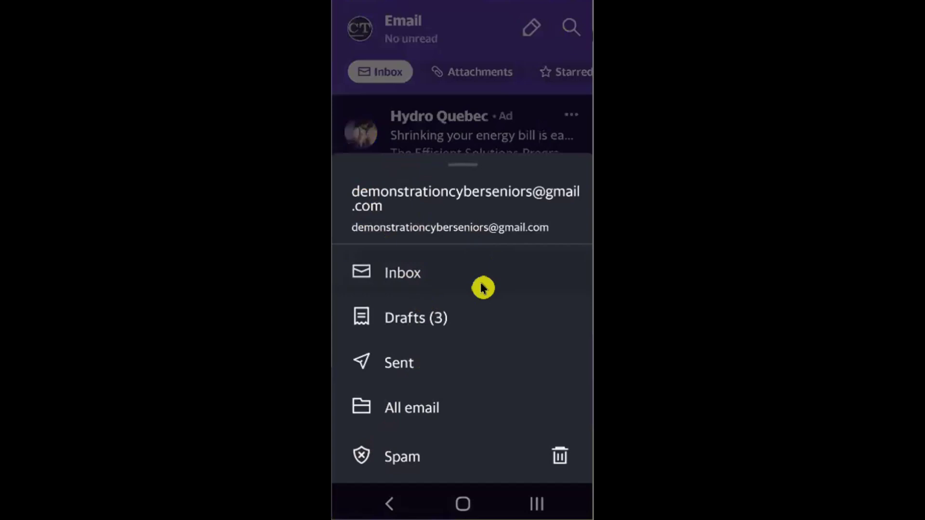
pyautogui.scroll(-5, 482, 287)
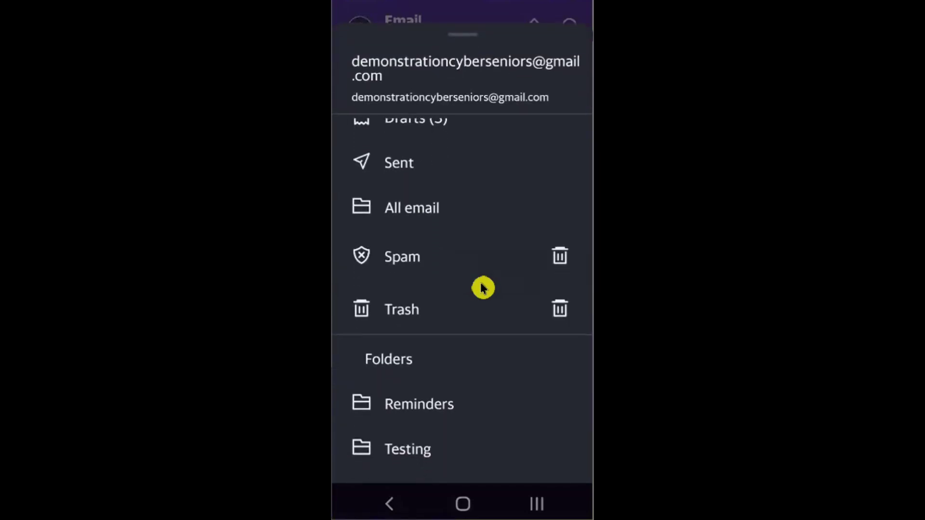
pyautogui.scroll(-2, 482, 287)
pyautogui.scroll(5, 481, 287)
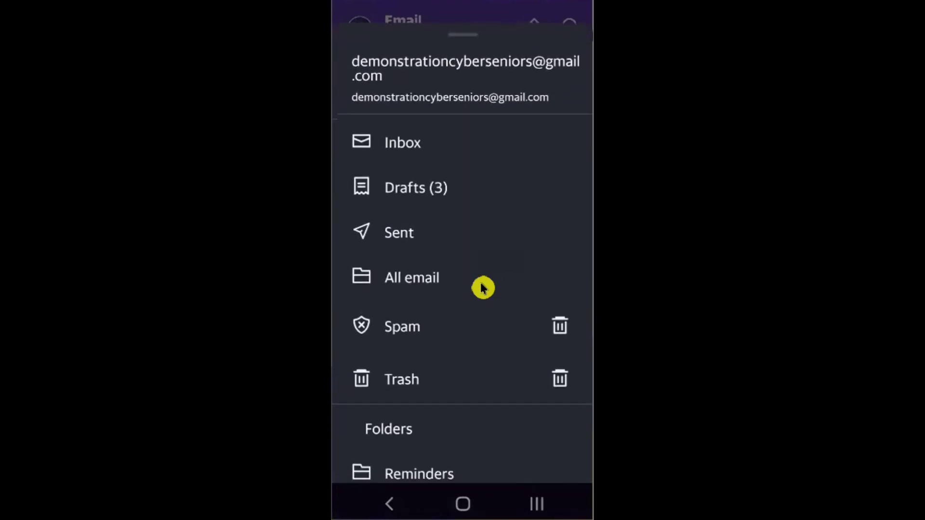
pyautogui.scroll(-3, 481, 288)
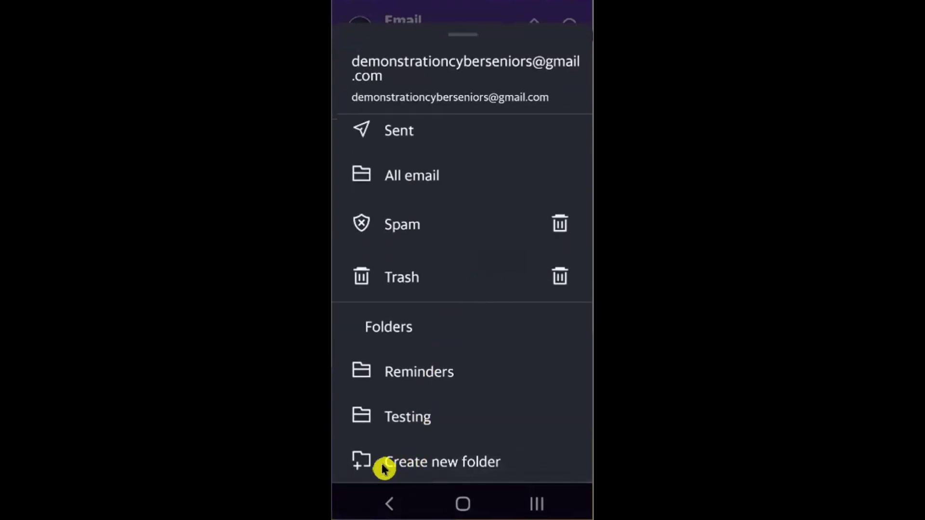
# - Add a new mail folder named 'Cyber-Seniors'
pyautogui.click(409, 476)
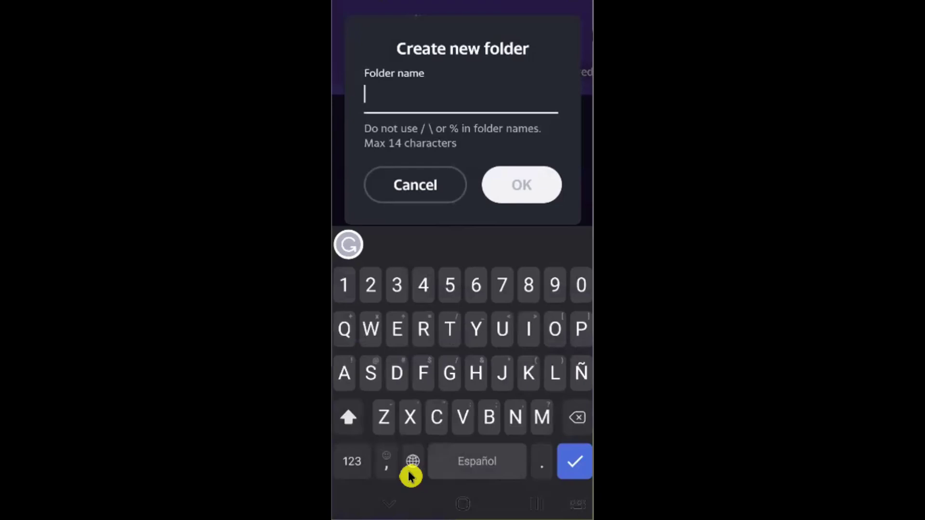
pyautogui.write('Cyber')
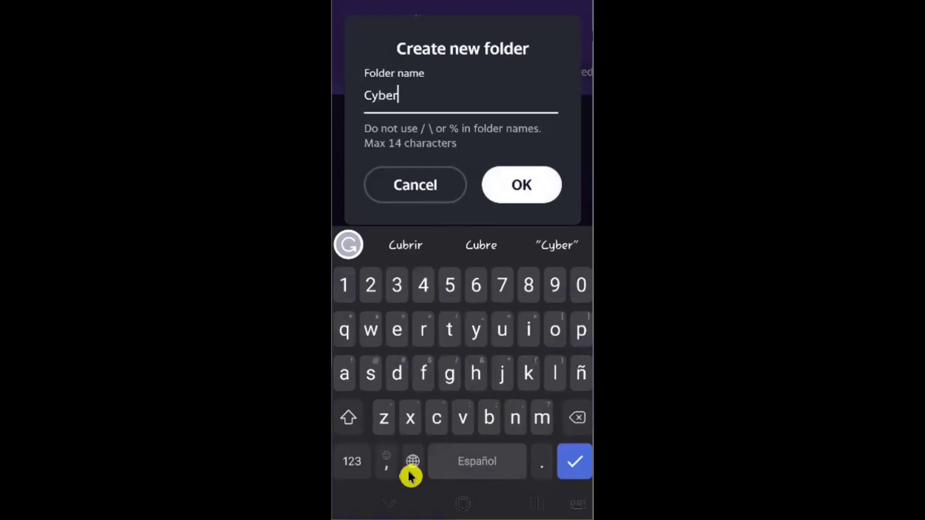
pyautogui.write('-S')
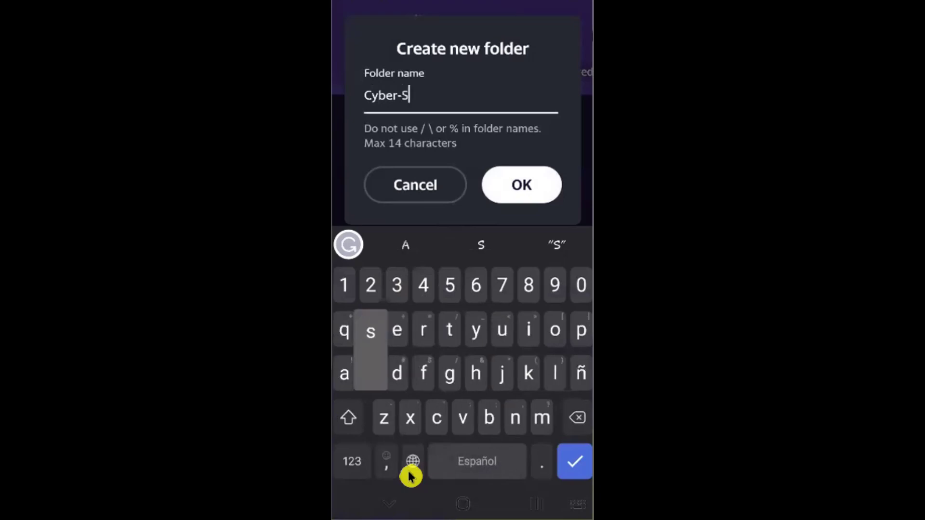
pyautogui.write('eniors')
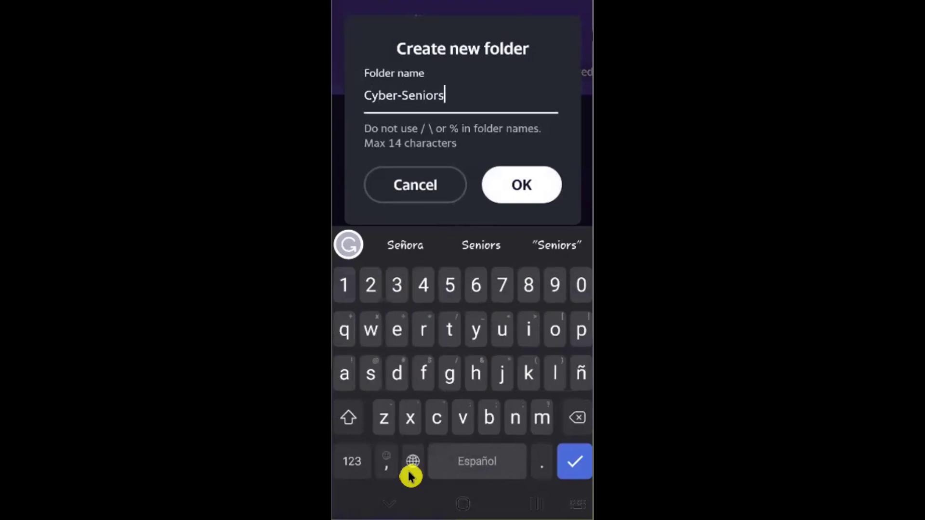
pyautogui.press('Return')
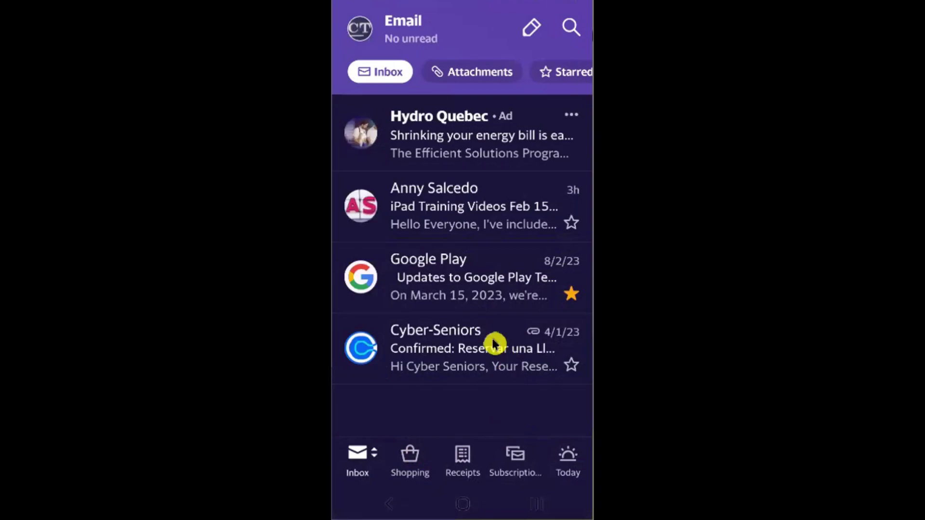
# - Move the Cyber-Seniors confirmation email into the Cyber-Seniors folder
pyautogui.click(479, 364)
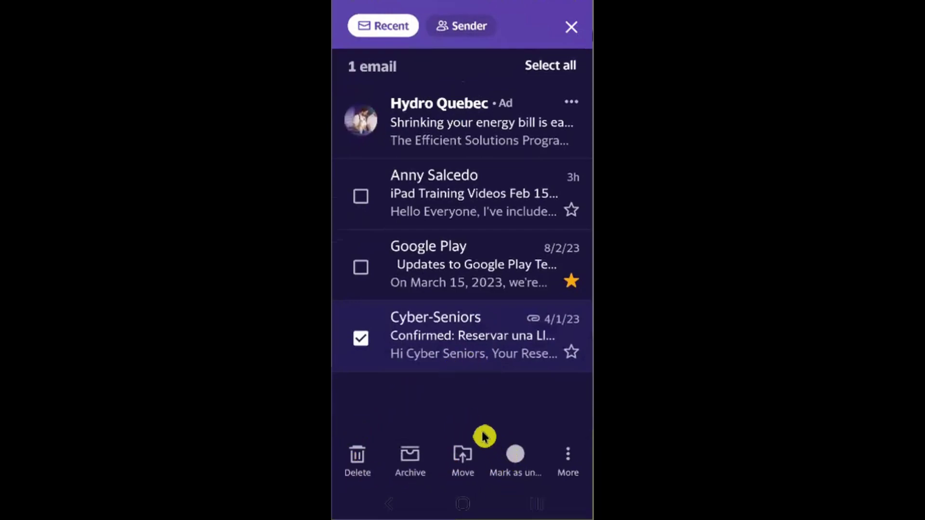
pyautogui.click(458, 475)
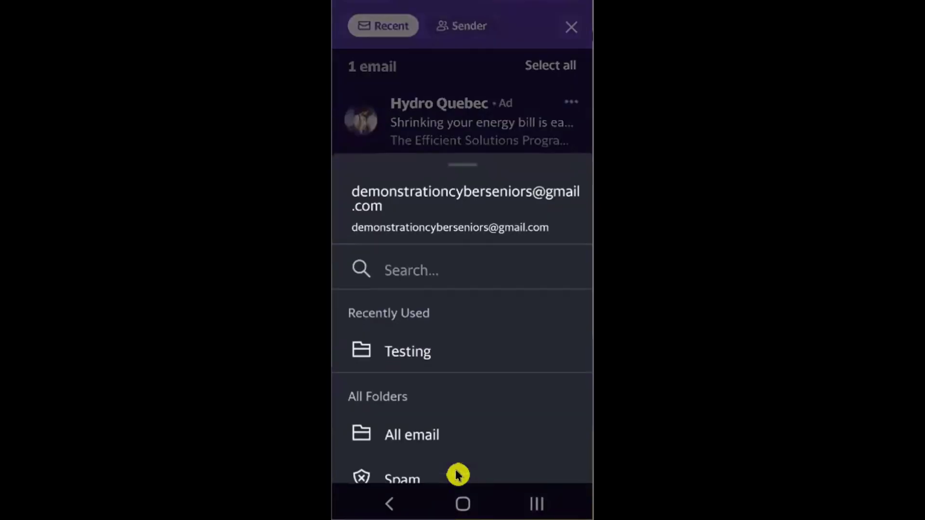
pyautogui.scroll(-5, 458, 474)
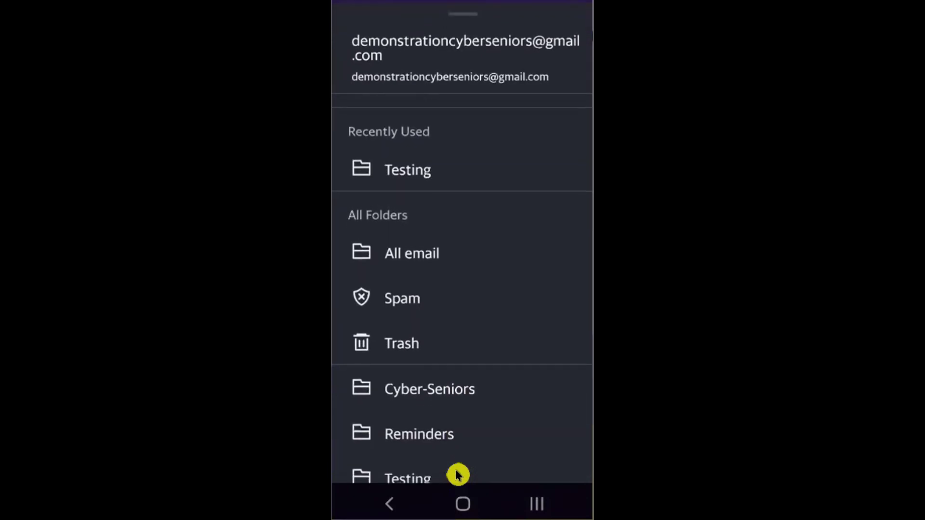
pyautogui.scroll(-2, 457, 475)
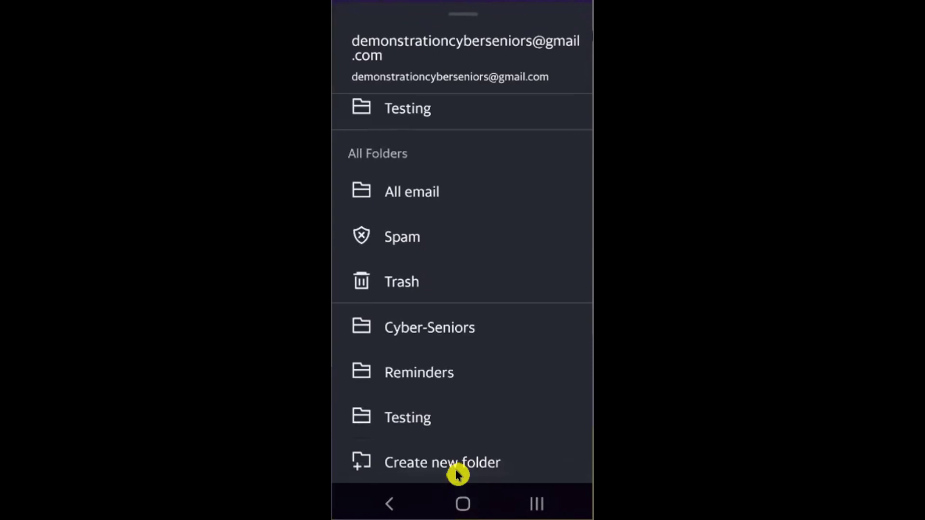
pyautogui.click(440, 336)
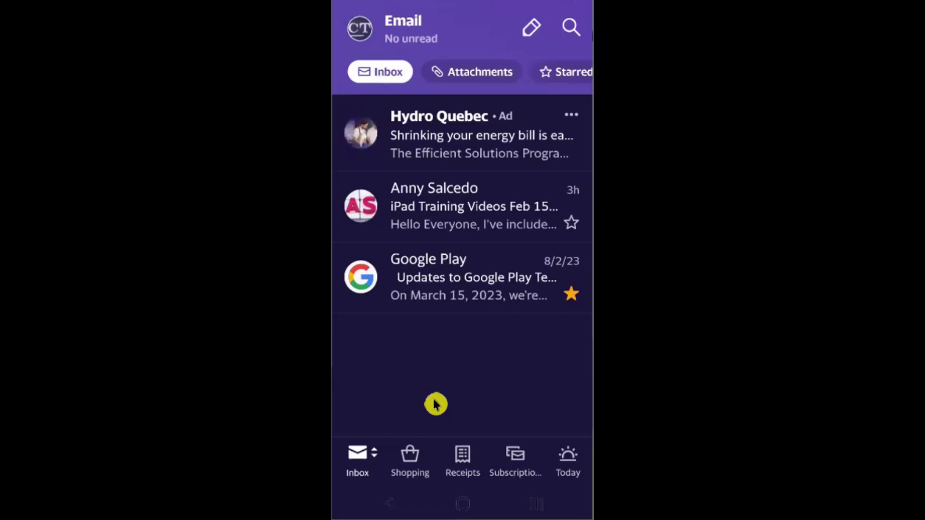
# - View the Reminders folder from the mail folder list
pyautogui.click(342, 469)
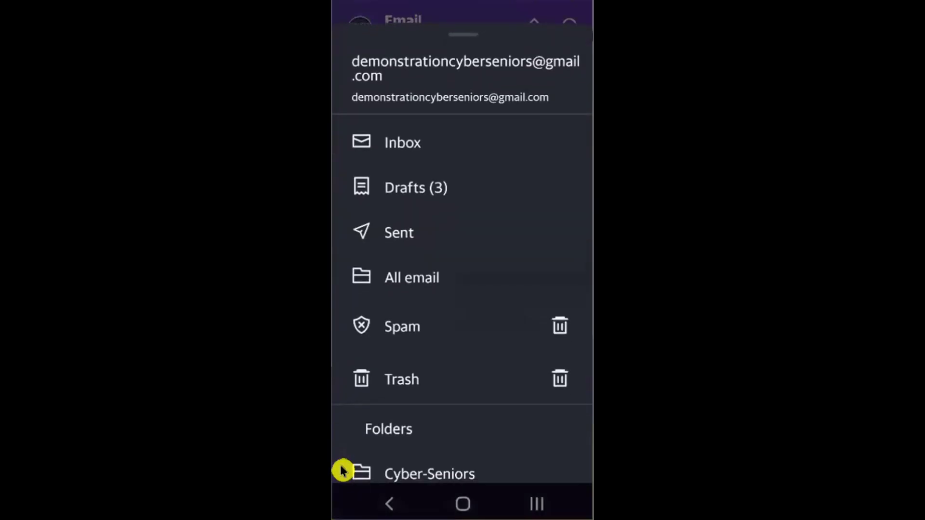
pyautogui.scroll(-3, 341, 469)
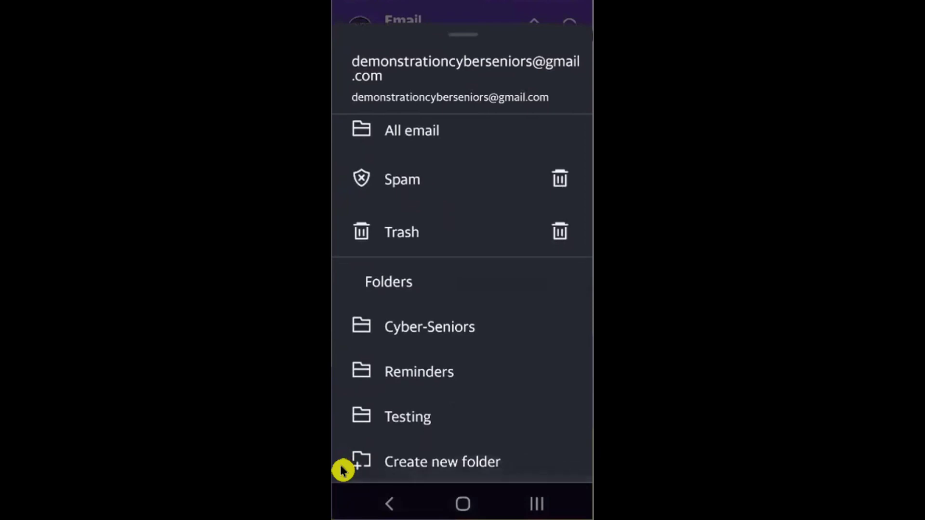
pyautogui.click(447, 396)
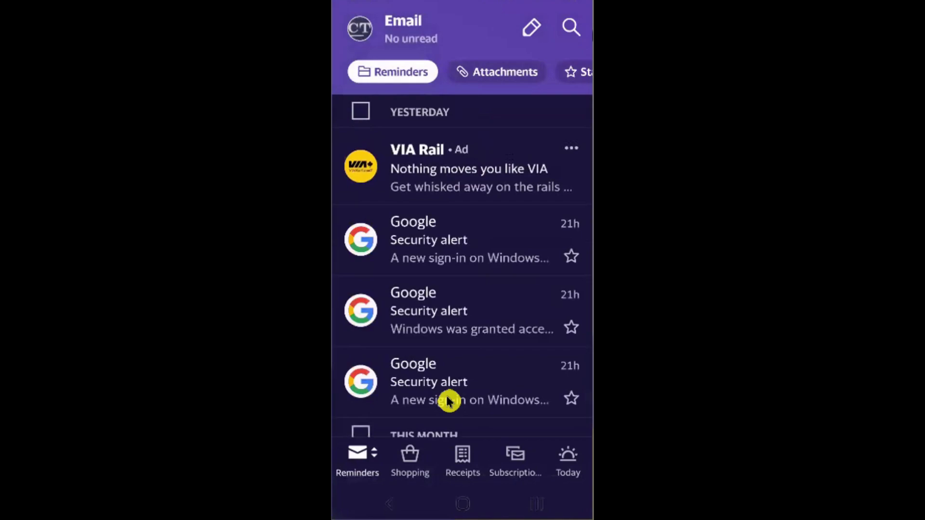
# - Return to the Inbox and star the iPad Training Videos email
pyautogui.scroll(-1, 448, 398)
pyautogui.press('Escape')
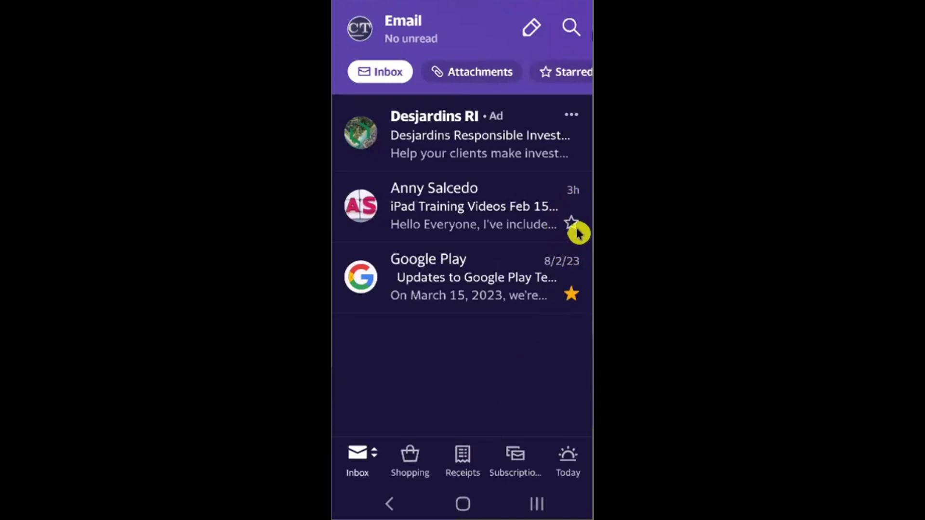
pyautogui.click(576, 227)
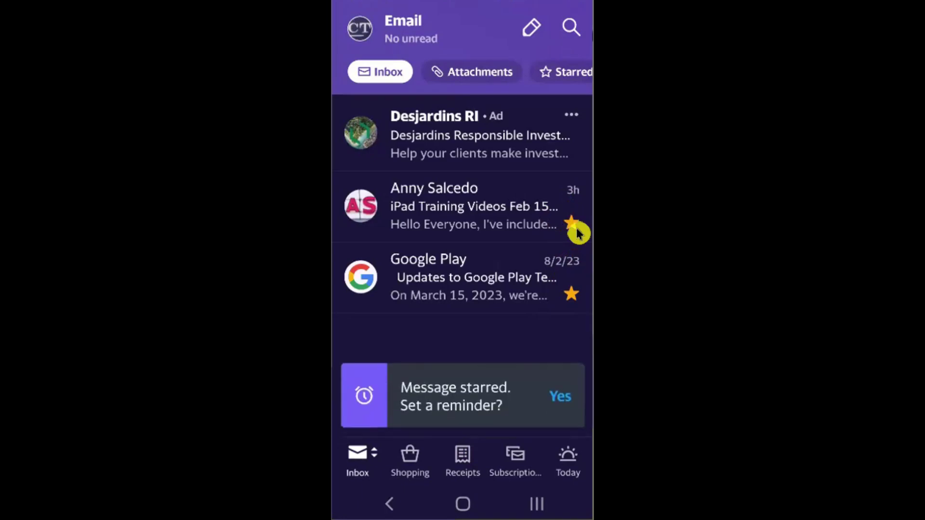